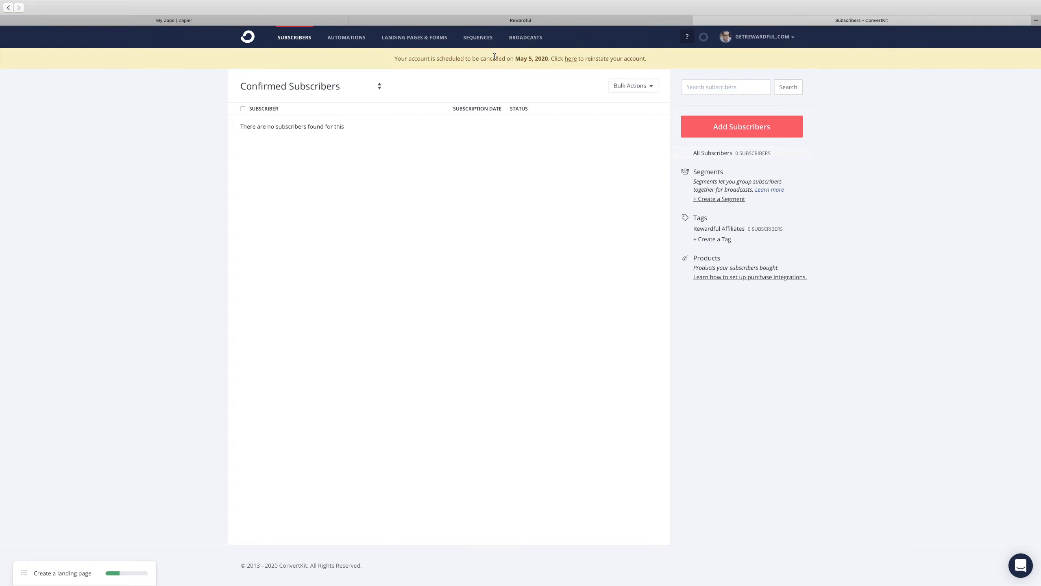
Switch to Zapier and create a new Zap named "Rewardful to ConvertKit"
left_click(511, 23)
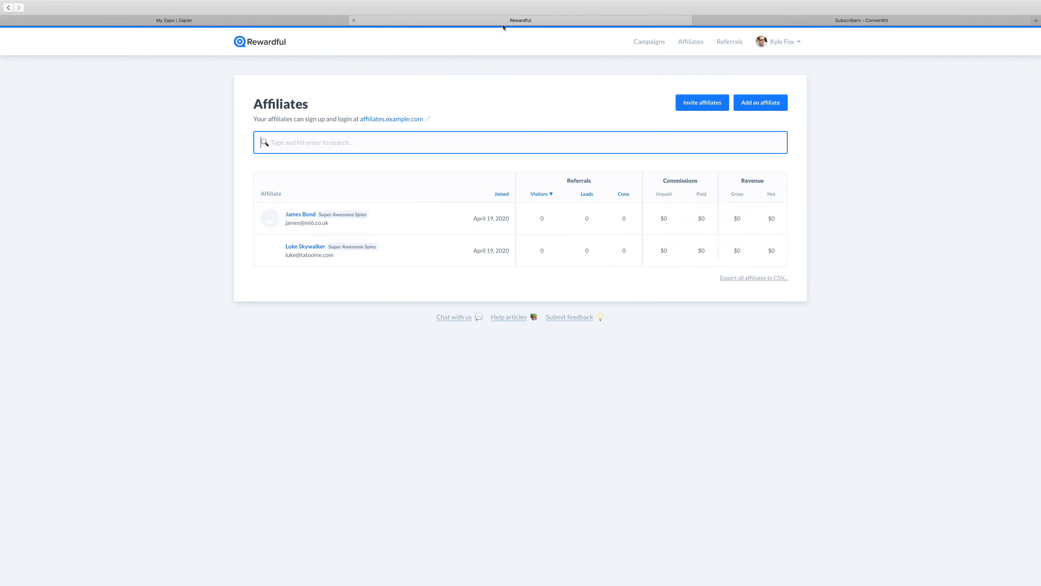
left_click(324, 22)
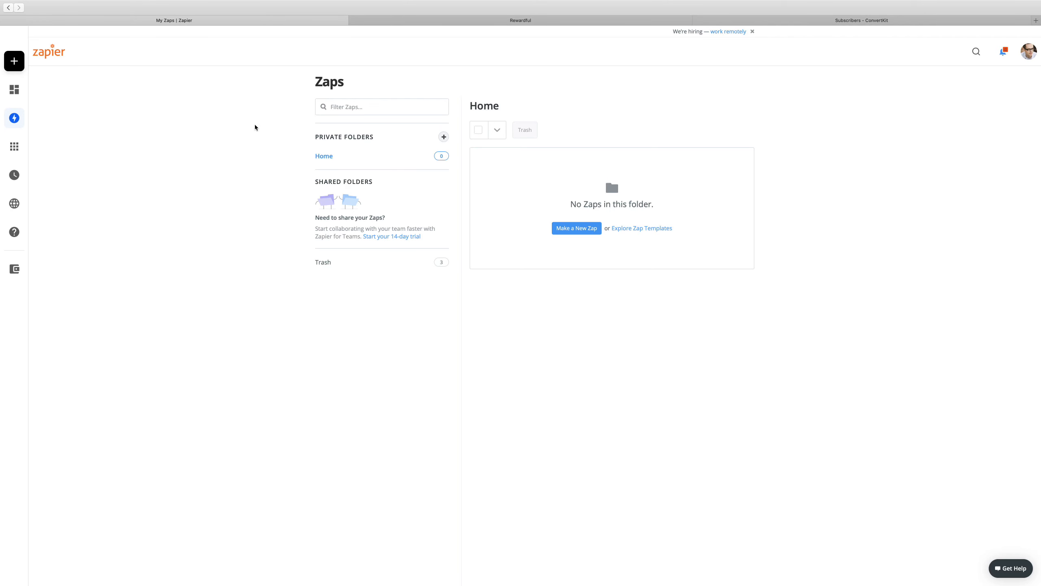
mouse_move(55, 71)
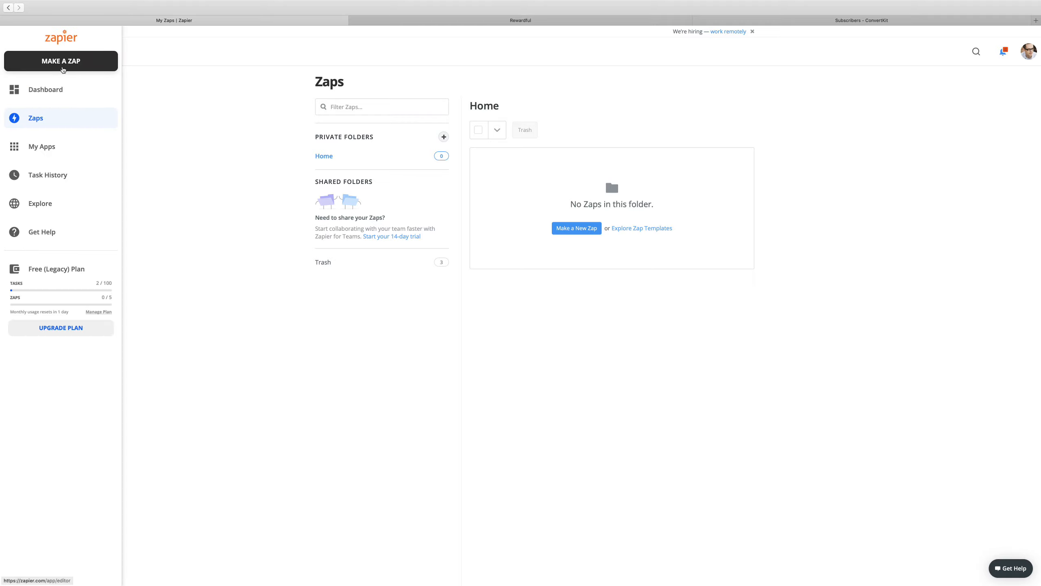
left_click(61, 65)
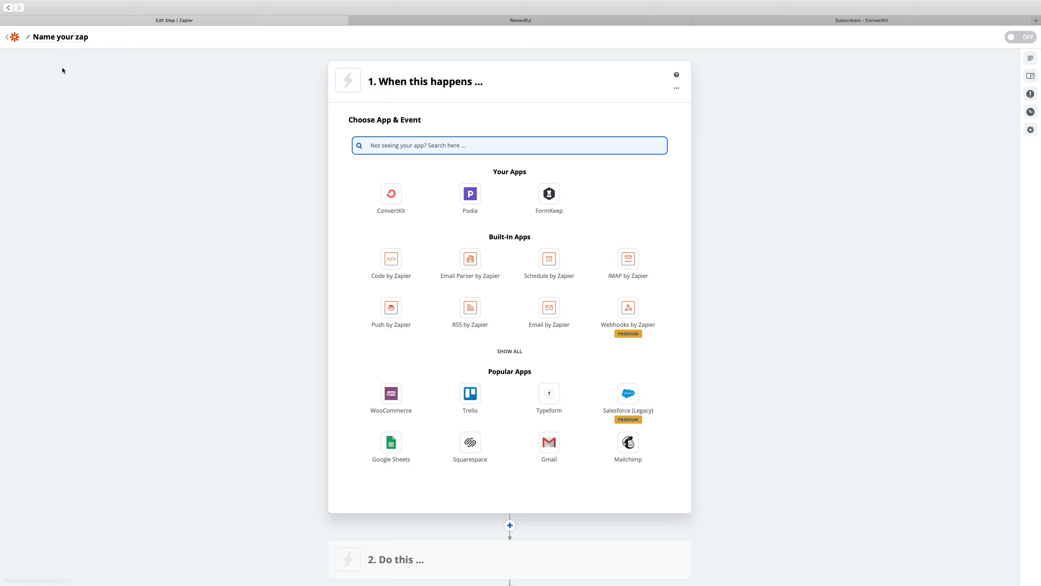
left_click(69, 39)
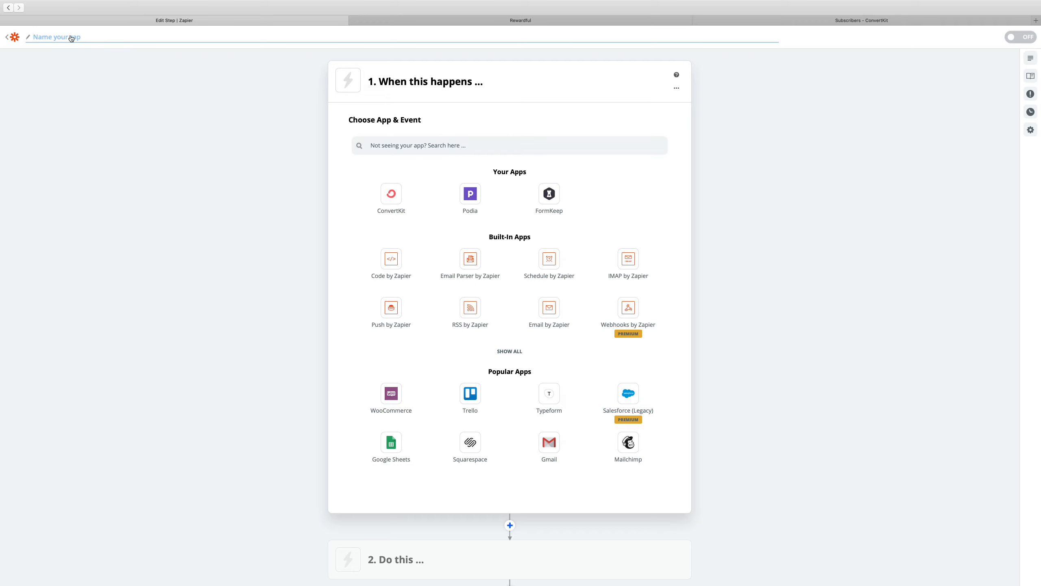
type("Rewardful to ConvertKit")
Set the Zap's trigger to Webhooks by Zapier with the Catch Hook event and continue to the hook customization
left_click(402, 146)
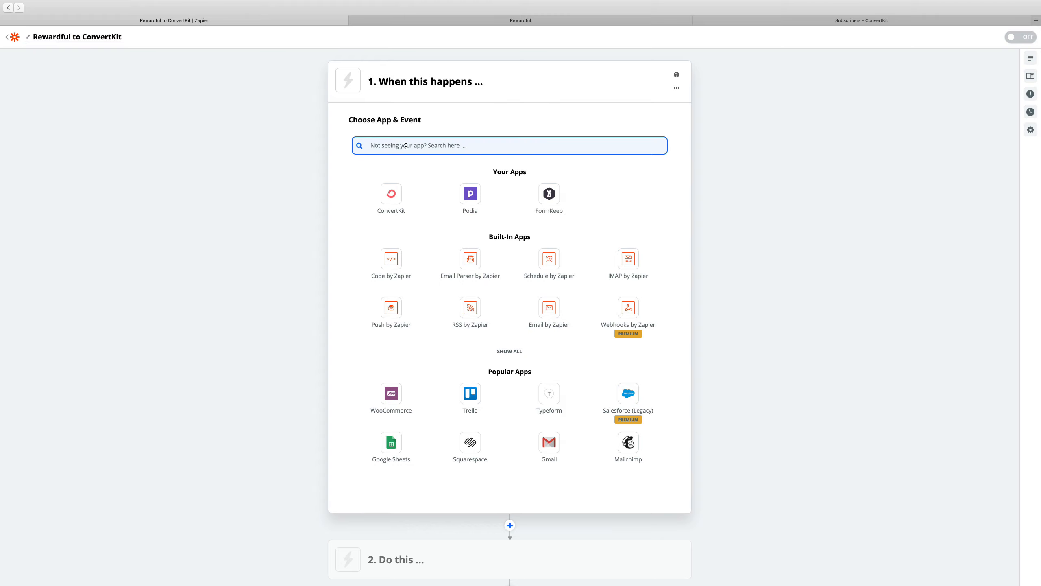
type("web")
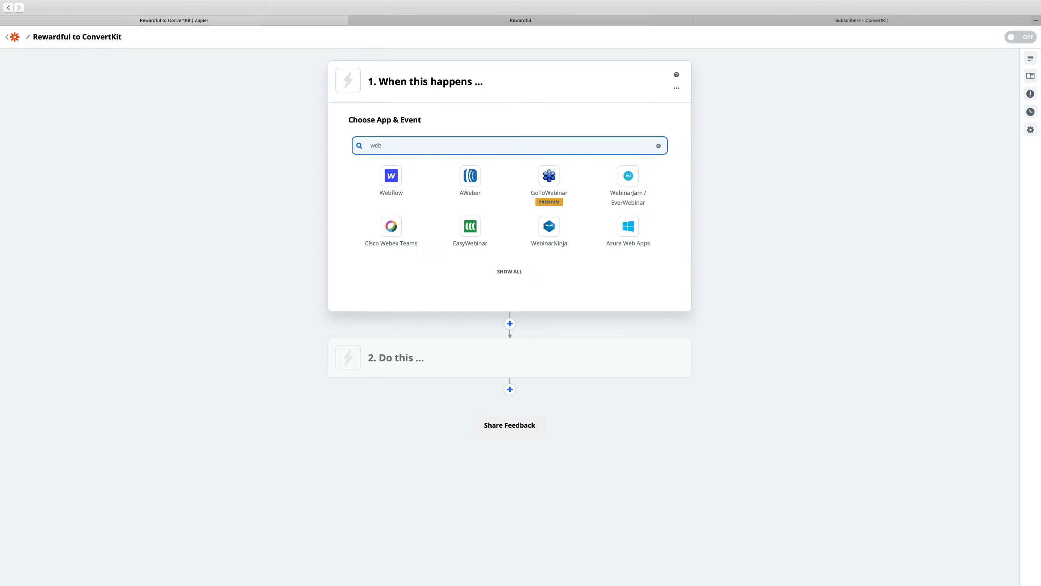
type("hook")
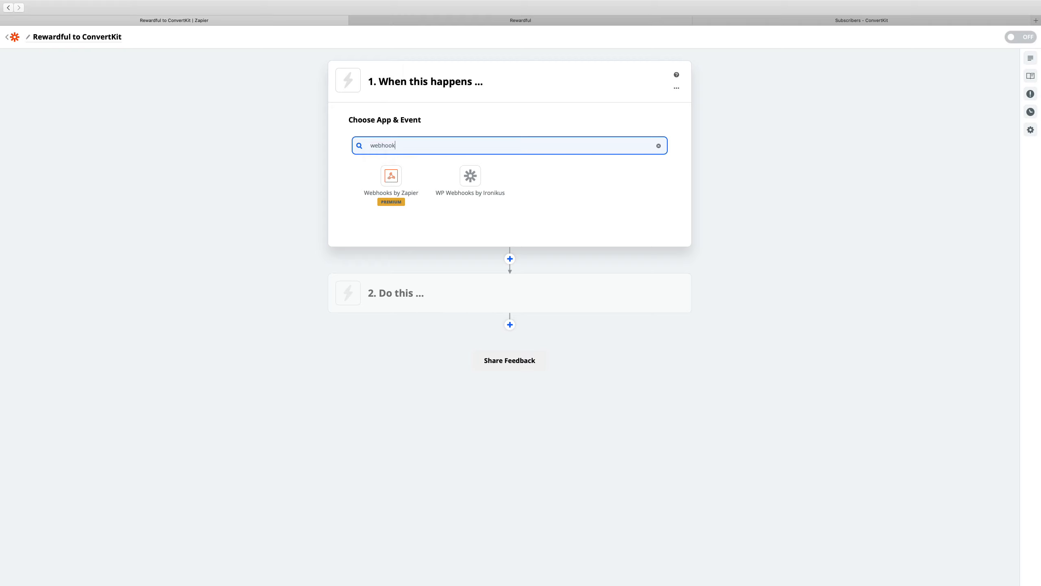
left_click(397, 176)
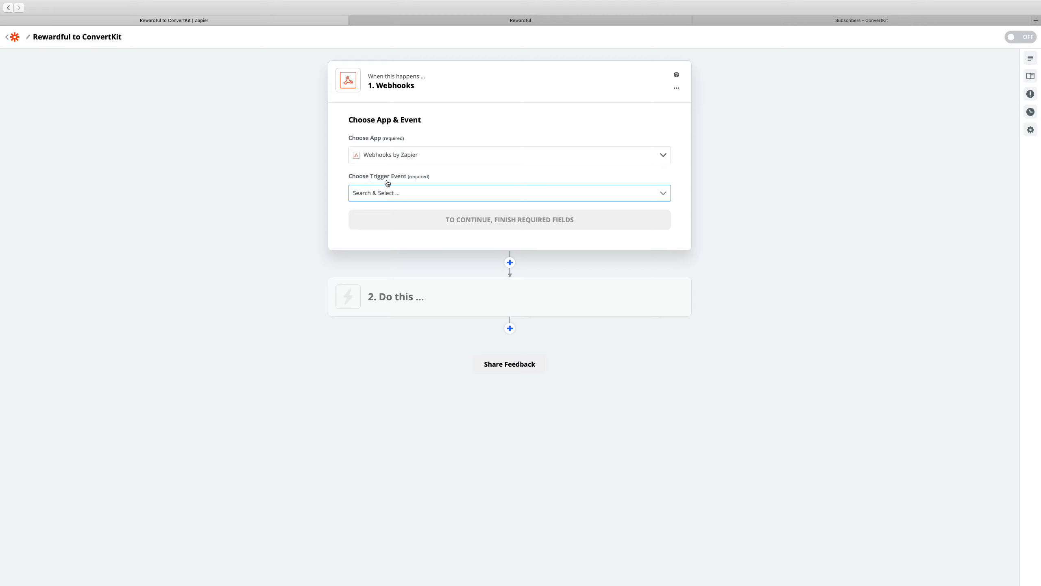
left_click(409, 195)
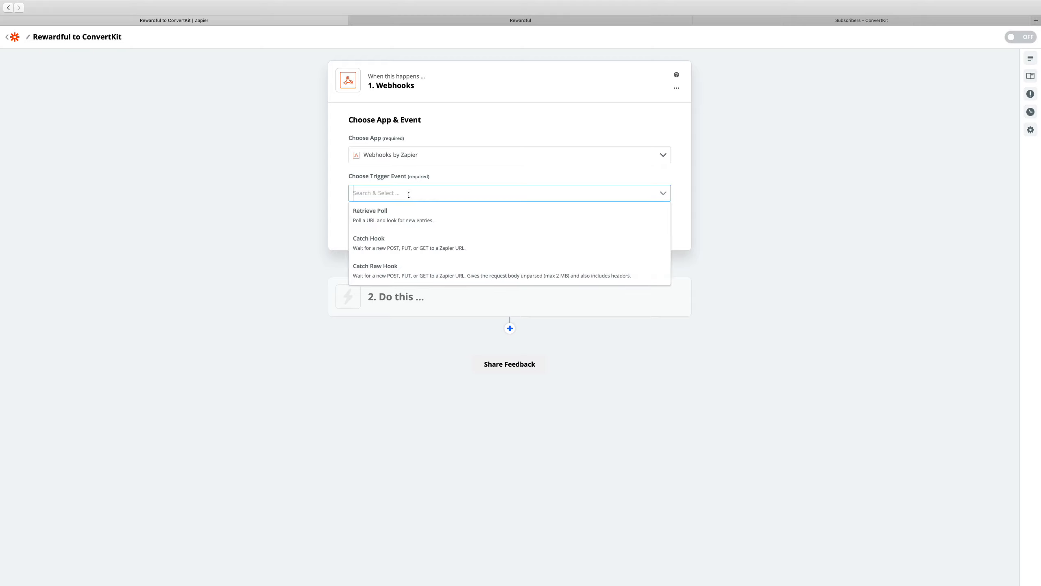
left_click(401, 243)
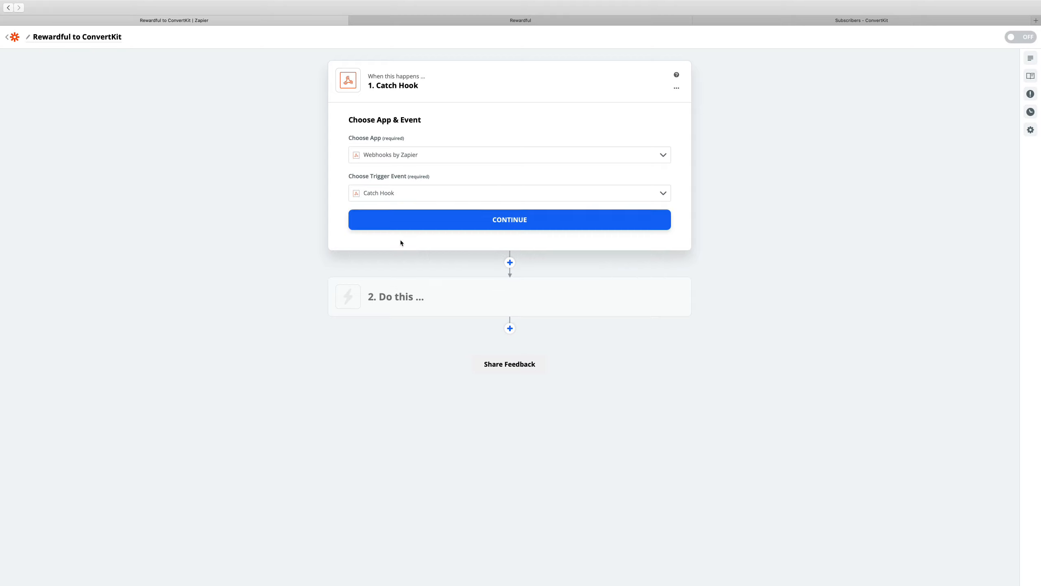
left_click(508, 222)
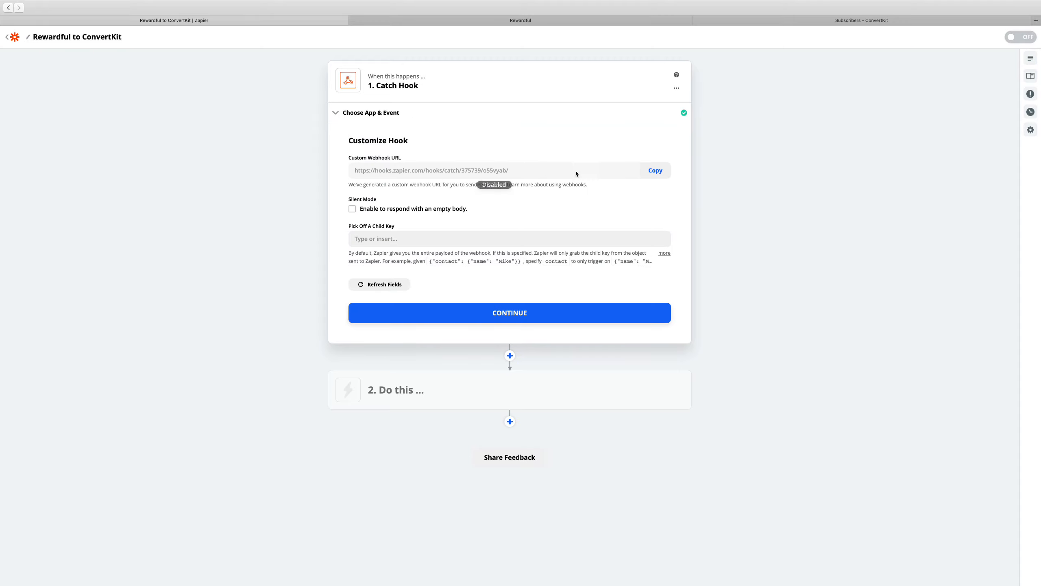
Add the Zap's custom webhook URL as a webhook endpoint in Rewardful, and finish the hook customization in Zapier with its default options
left_click(652, 175)
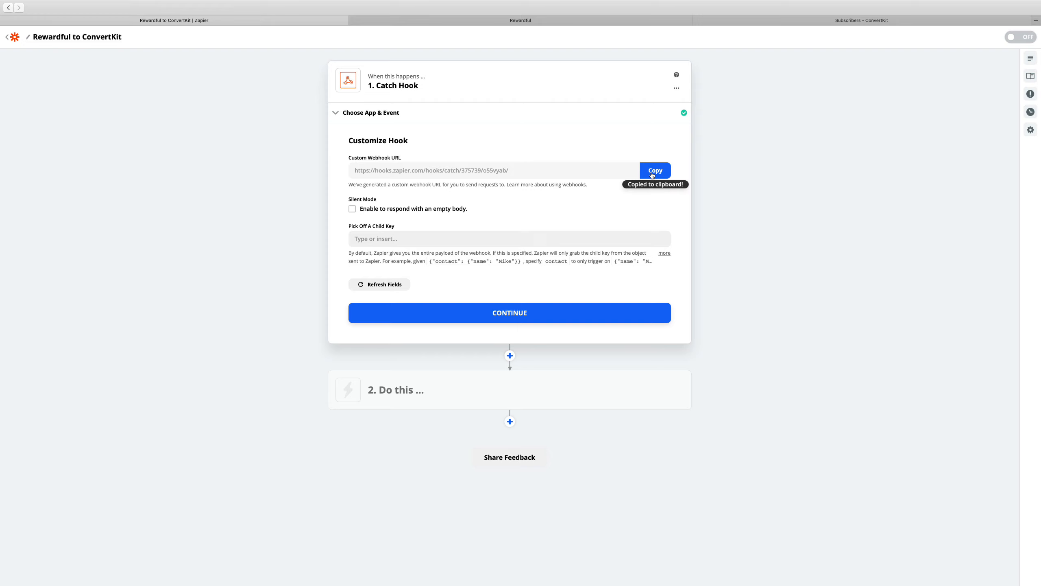
left_click(549, 21)
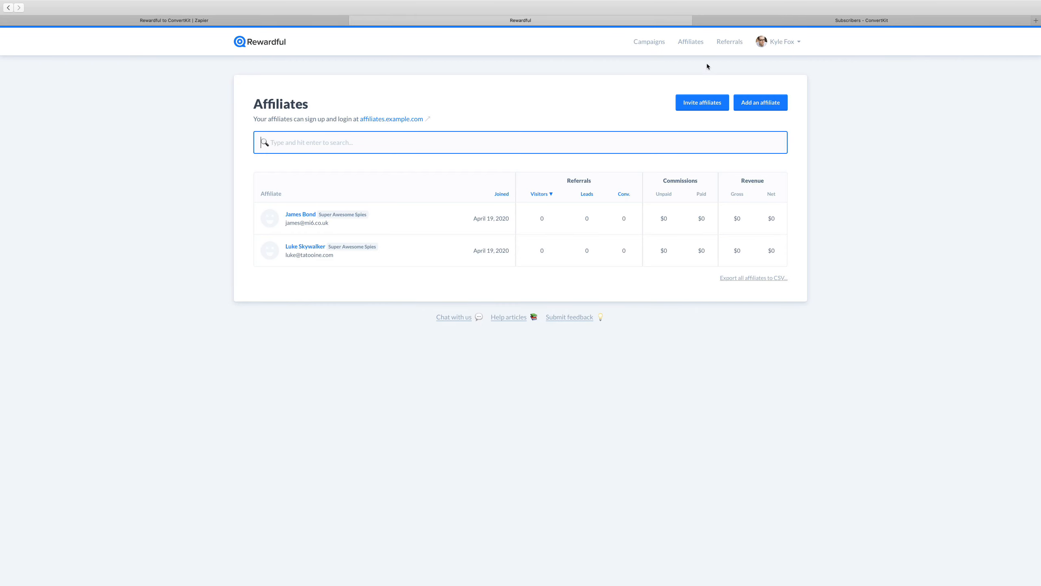
left_click(789, 48)
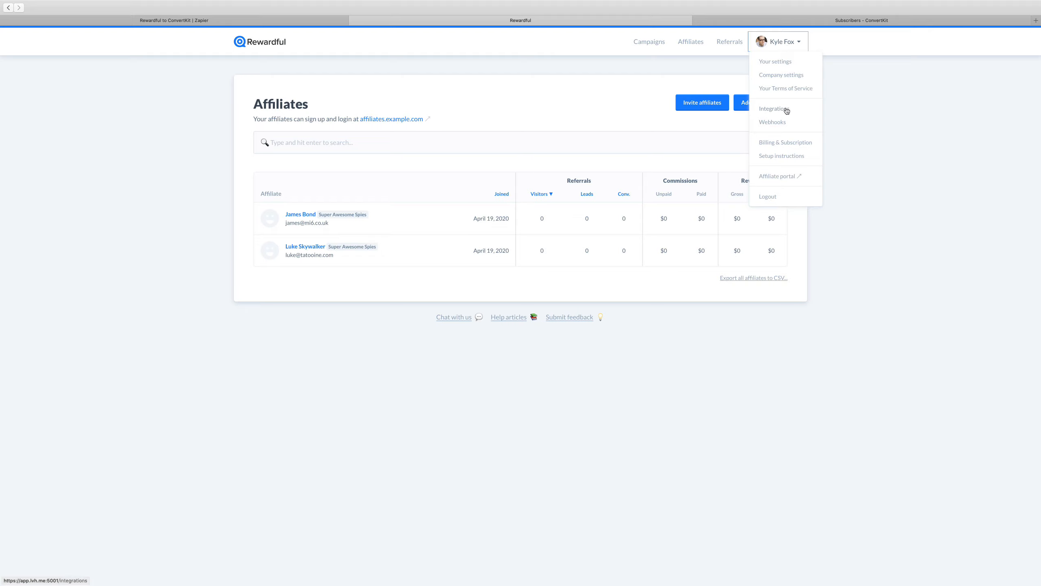
left_click(782, 123)
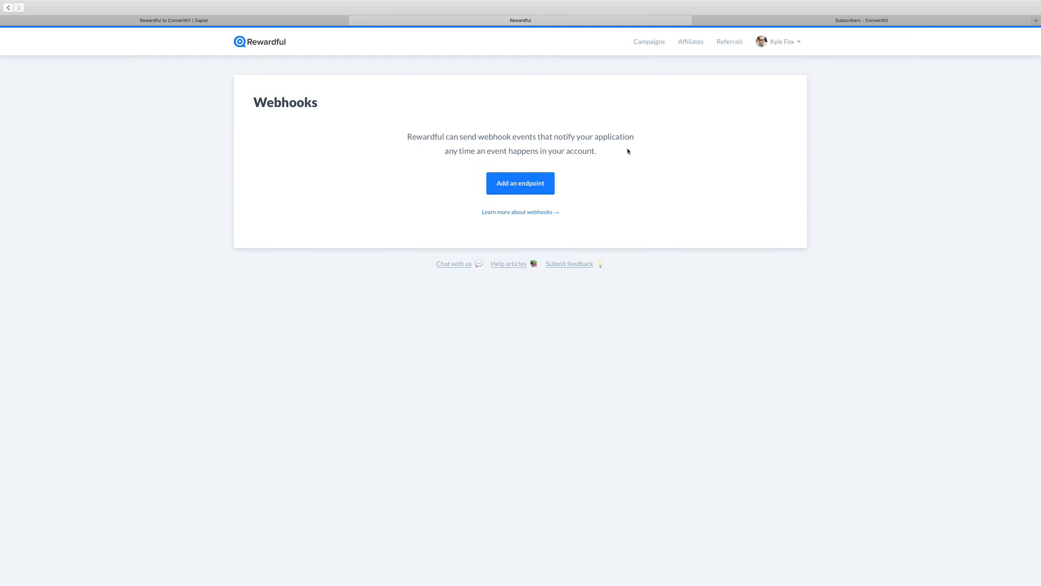
left_click(535, 189)
left_click(476, 161)
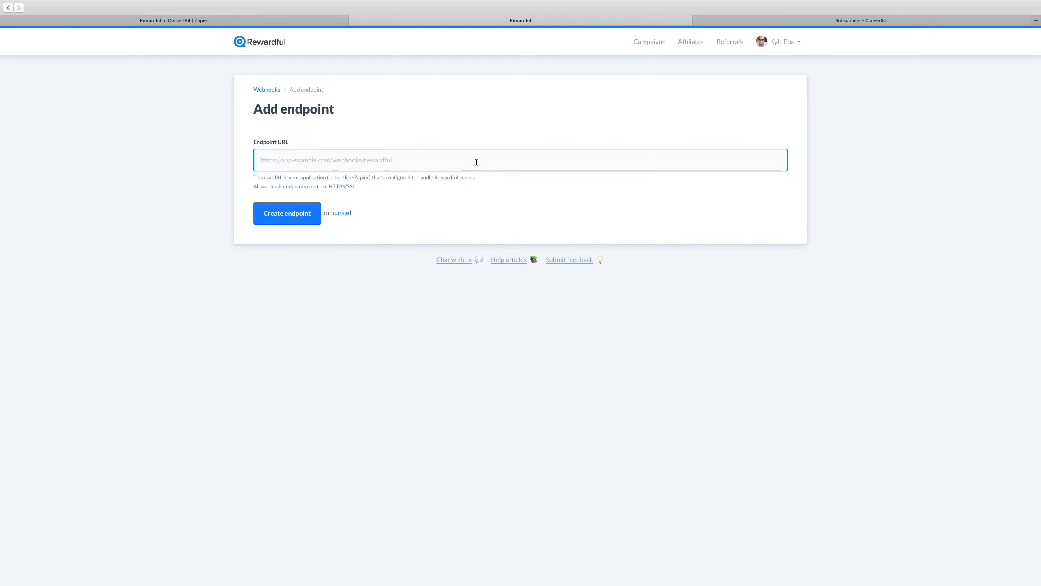
key("super+v")
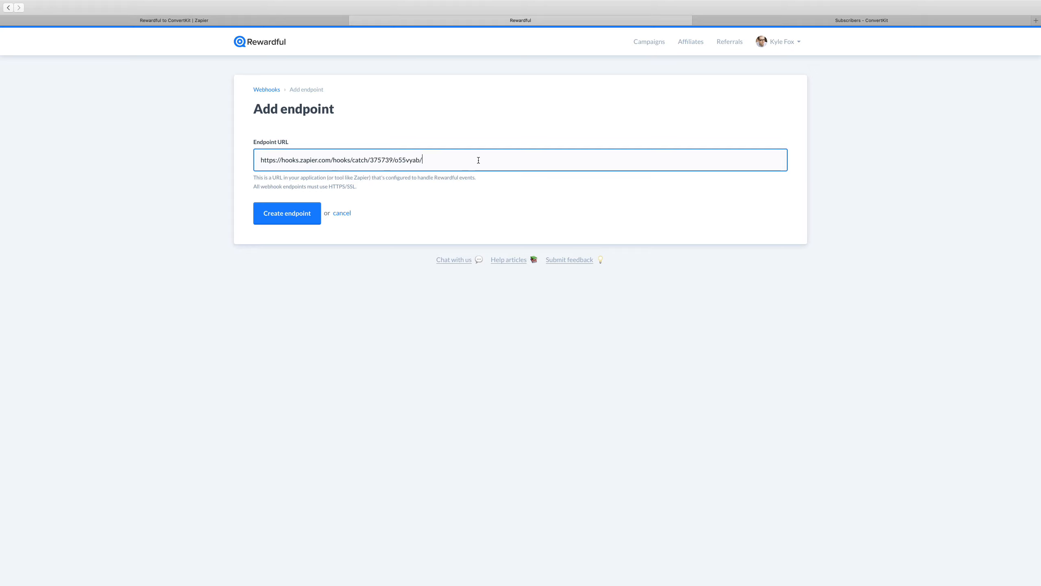
left_click(307, 215)
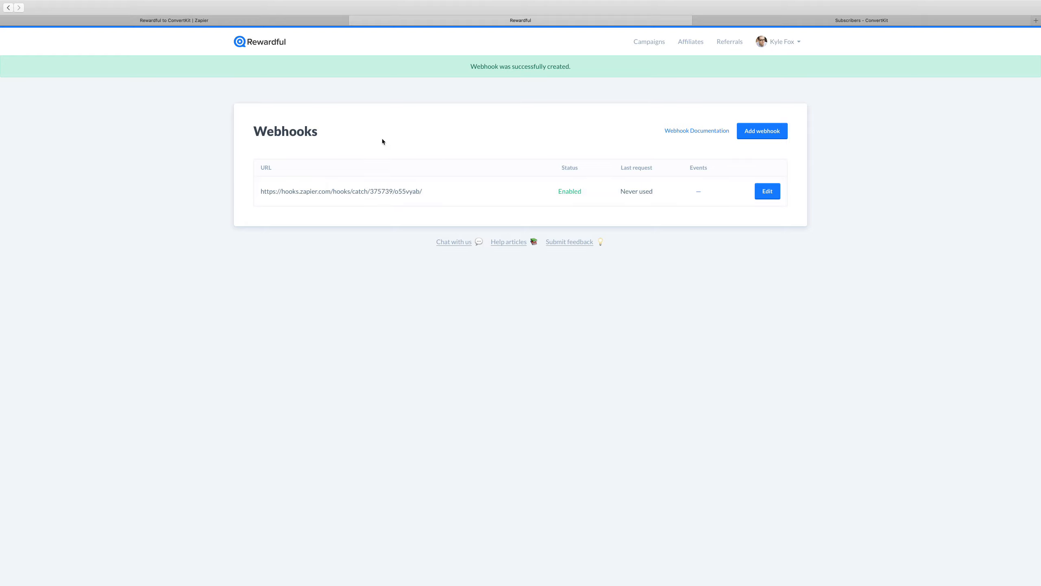
left_click(300, 22)
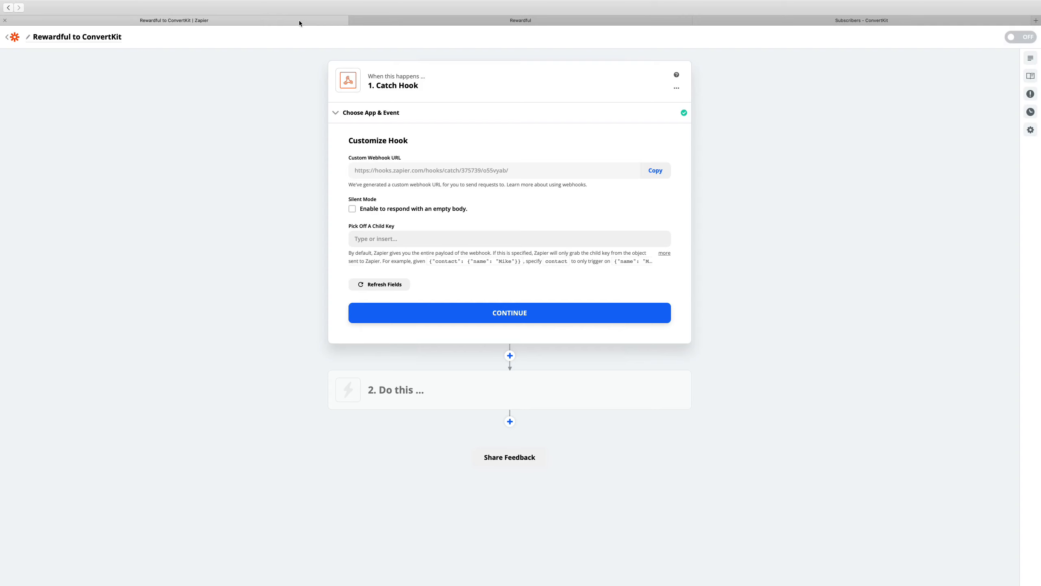
left_click(519, 315)
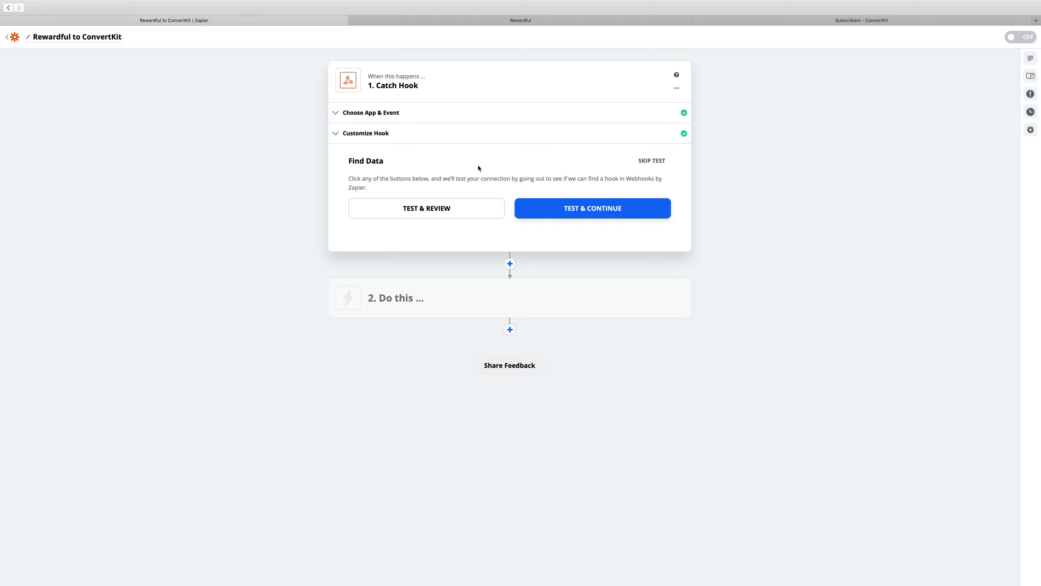
Switch to Rewardful and trigger an affiliate.confirmed webhook event for the first affiliate in the list
left_click(521, 21)
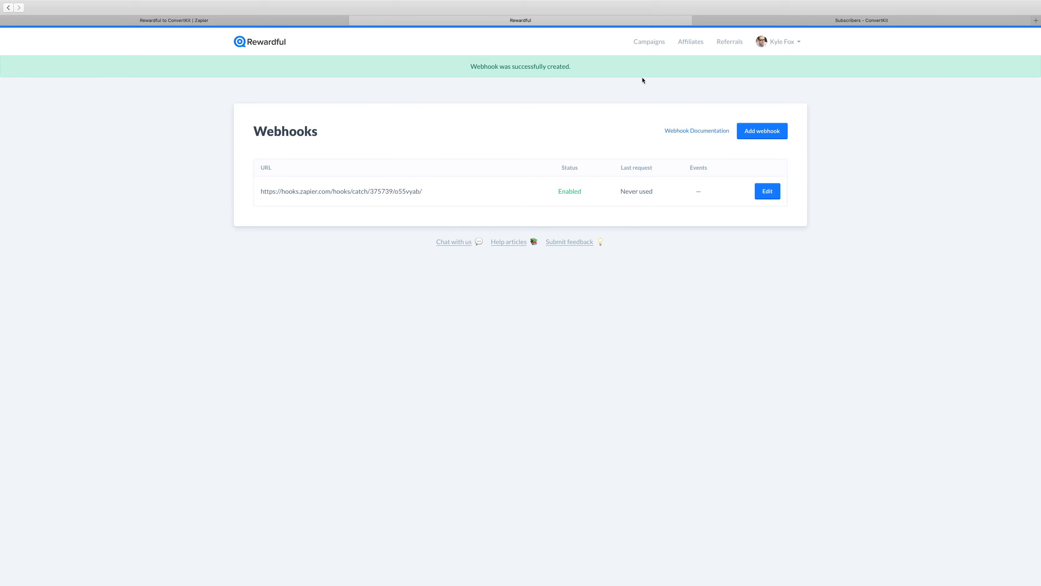
left_click(691, 43)
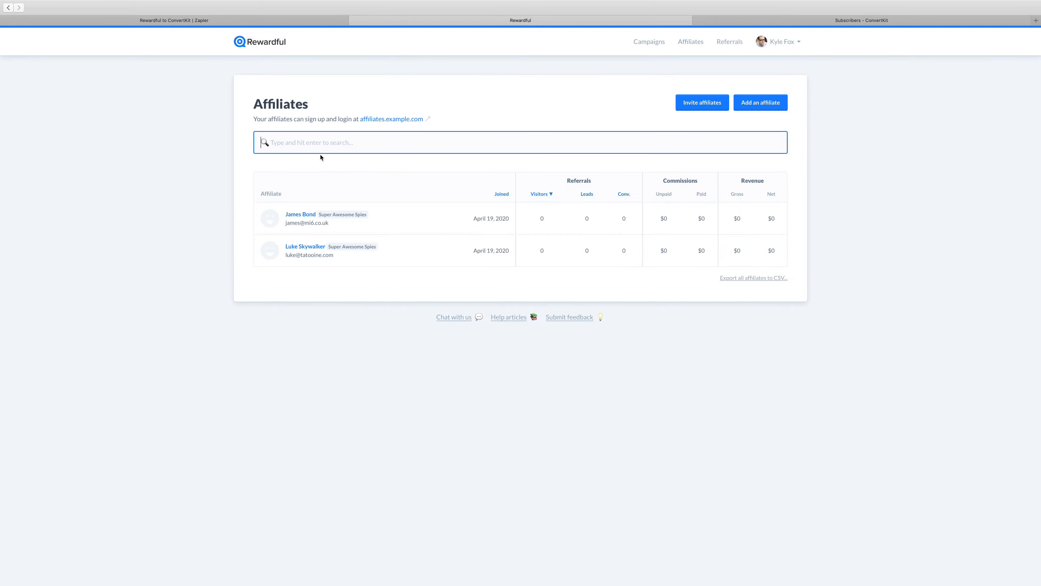
left_click(298, 217)
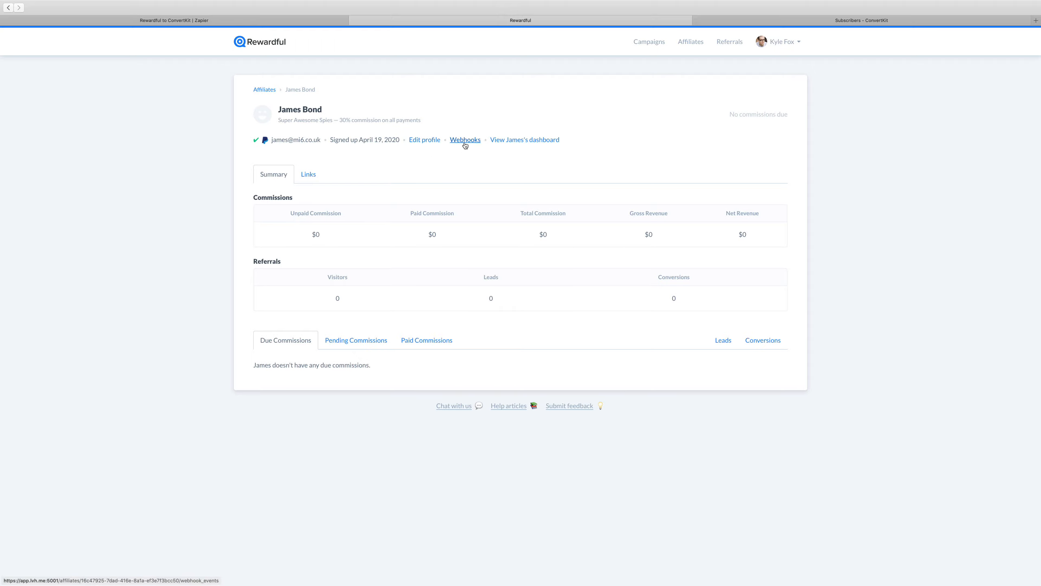
left_click(465, 143)
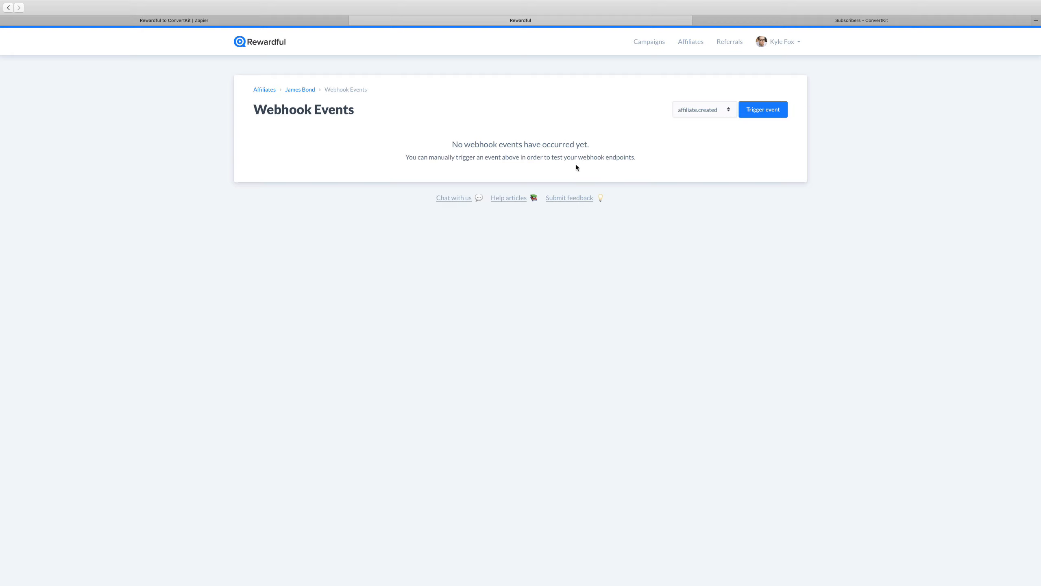
left_click(711, 114)
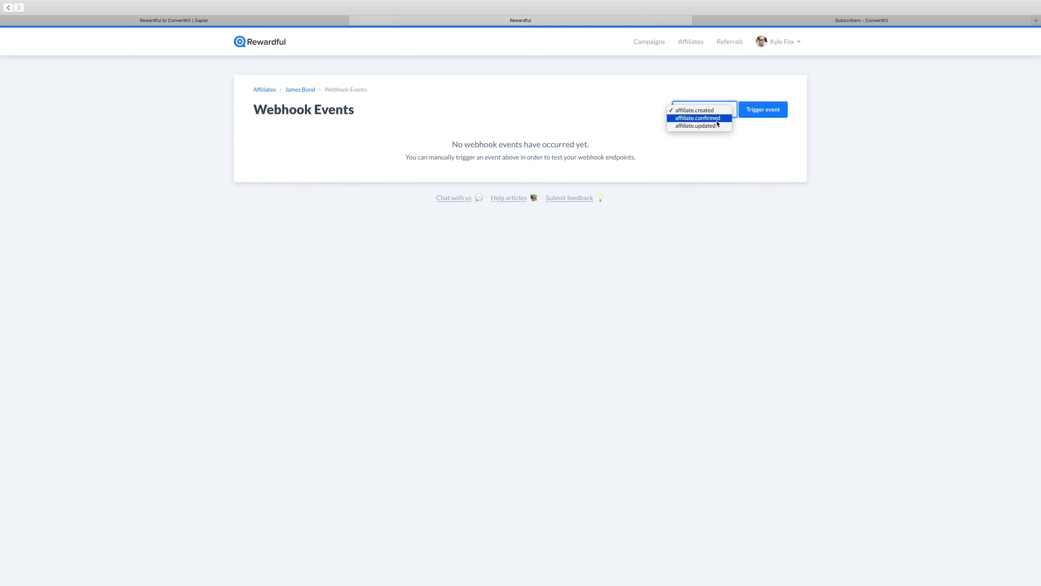
left_click(718, 121)
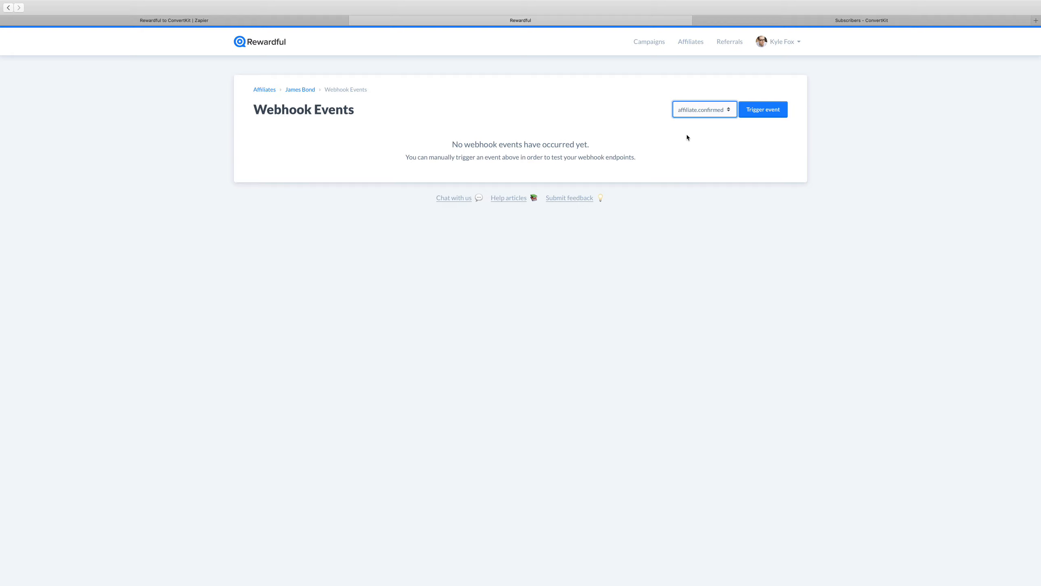
left_click(765, 115)
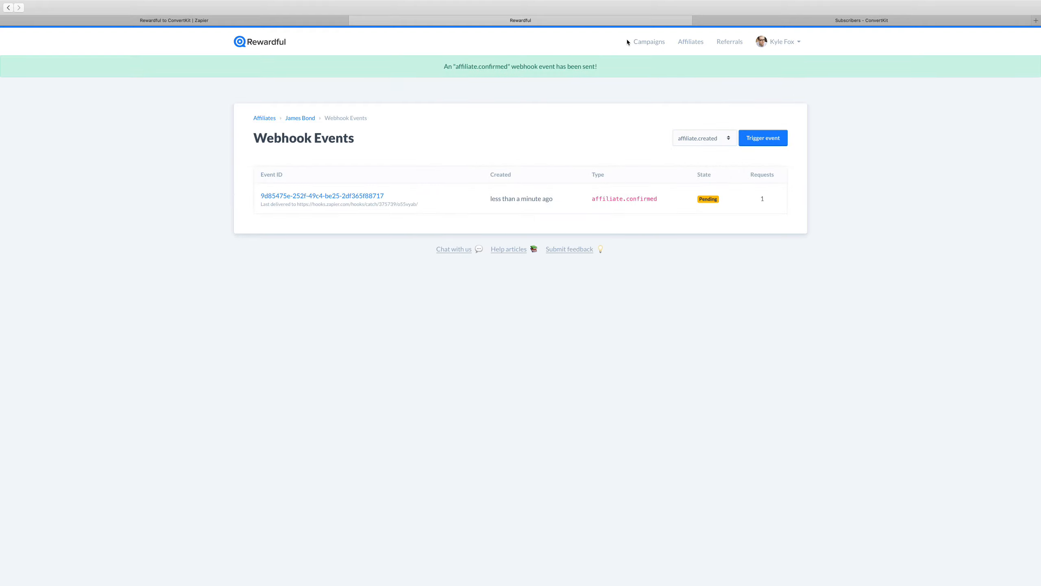
Reload the affiliate's webhook events and examine the affiliate.confirmed event's response details, including the delivery status
key("super+r")
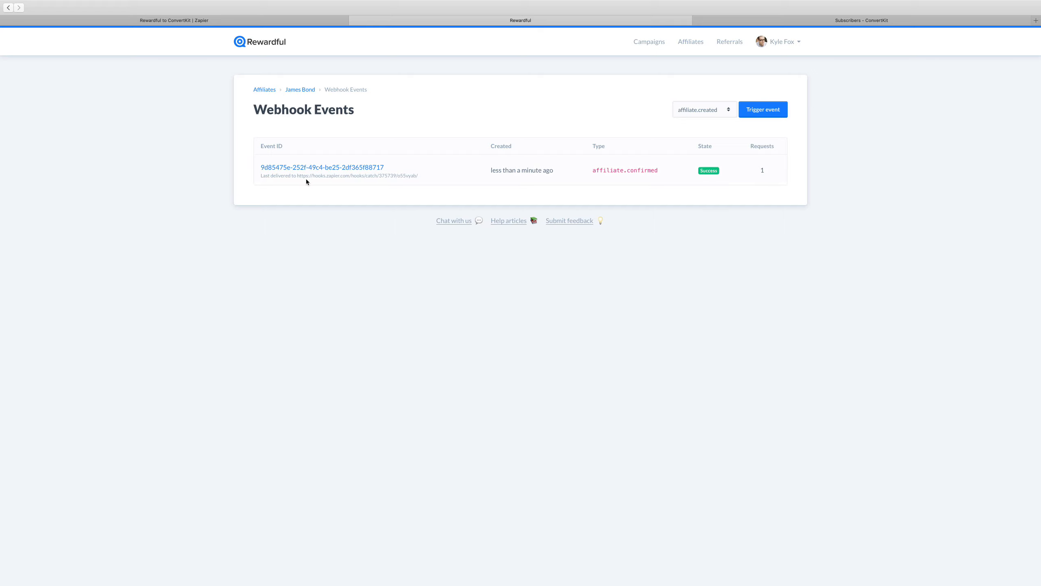
left_click(376, 168)
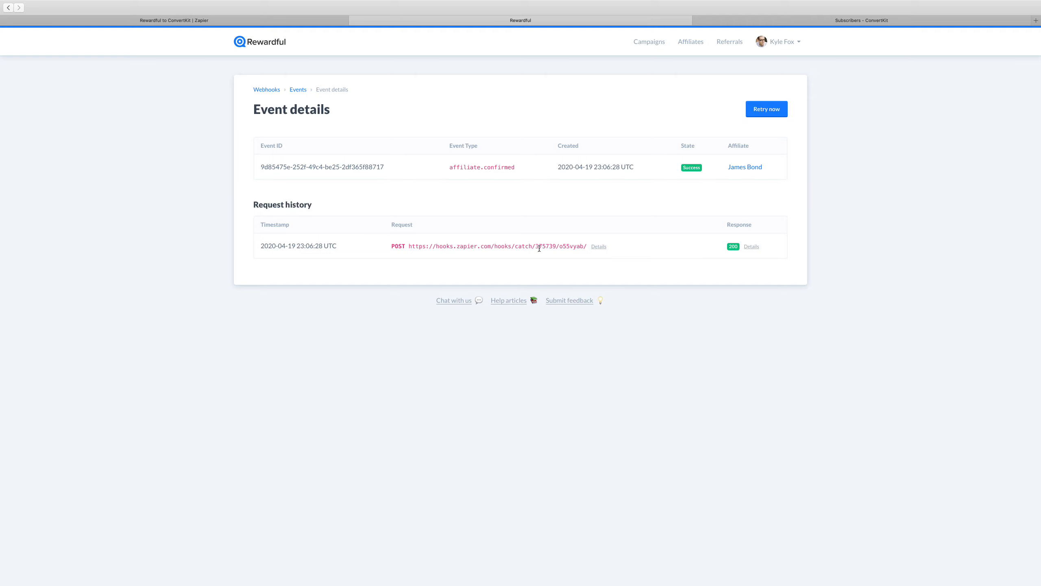
left_click(751, 248)
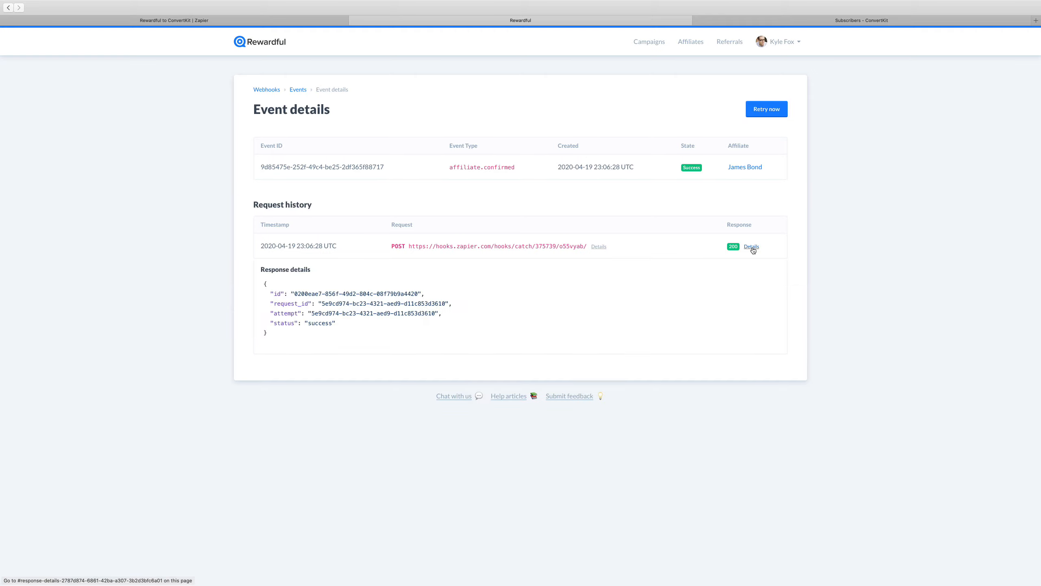
left_click_drag(270, 323, 348, 322)
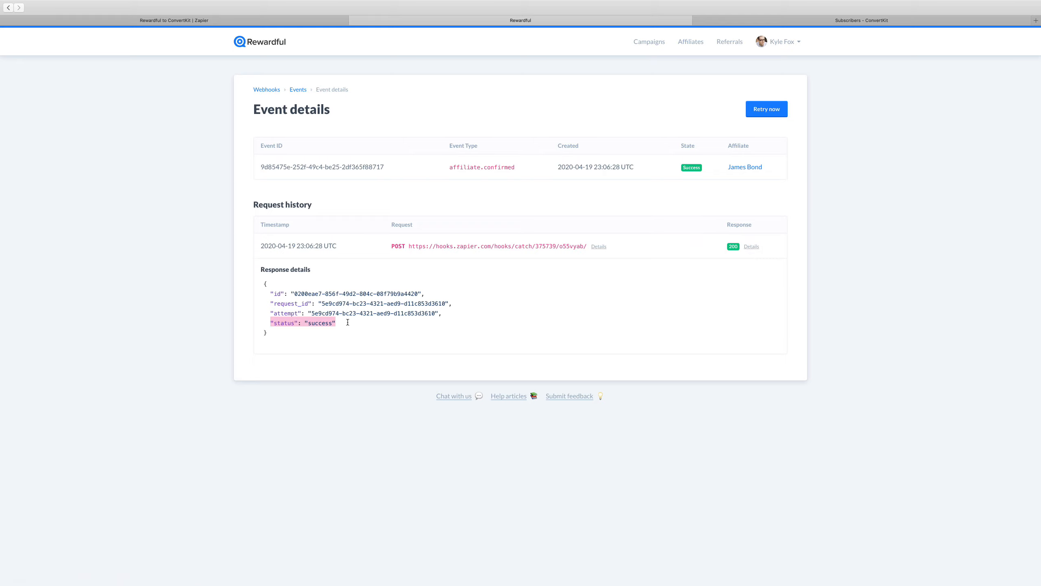
left_click(348, 323)
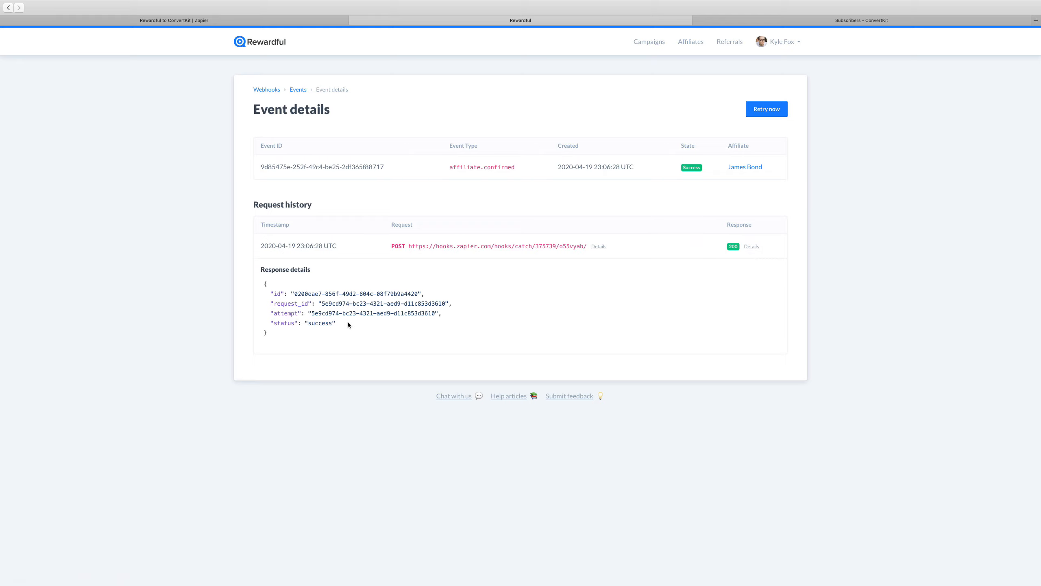
Switch to Zapier and test the Catch Hook trigger, reviewing the request data received
left_click(259, 21)
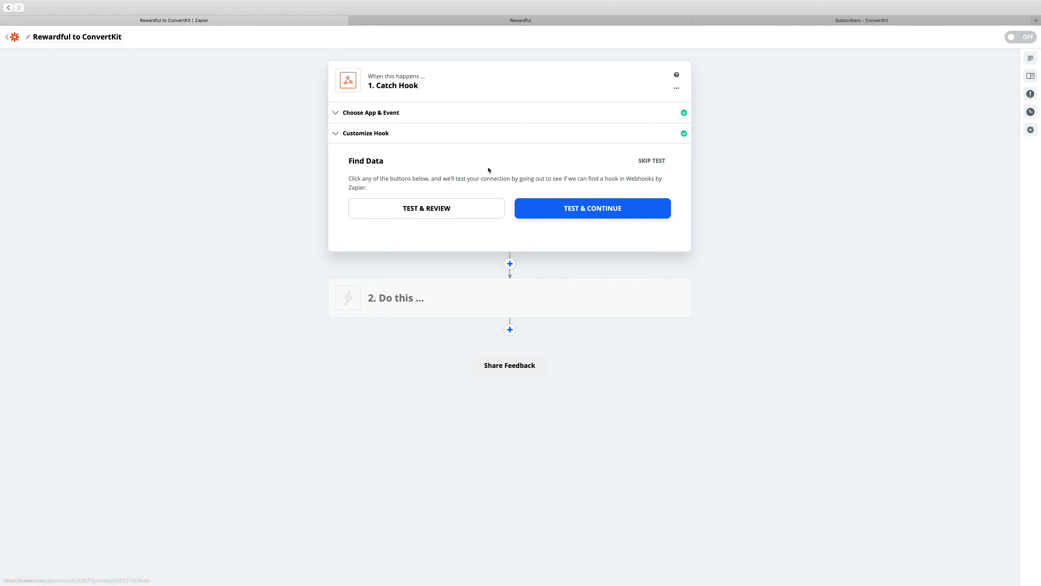
left_click(463, 212)
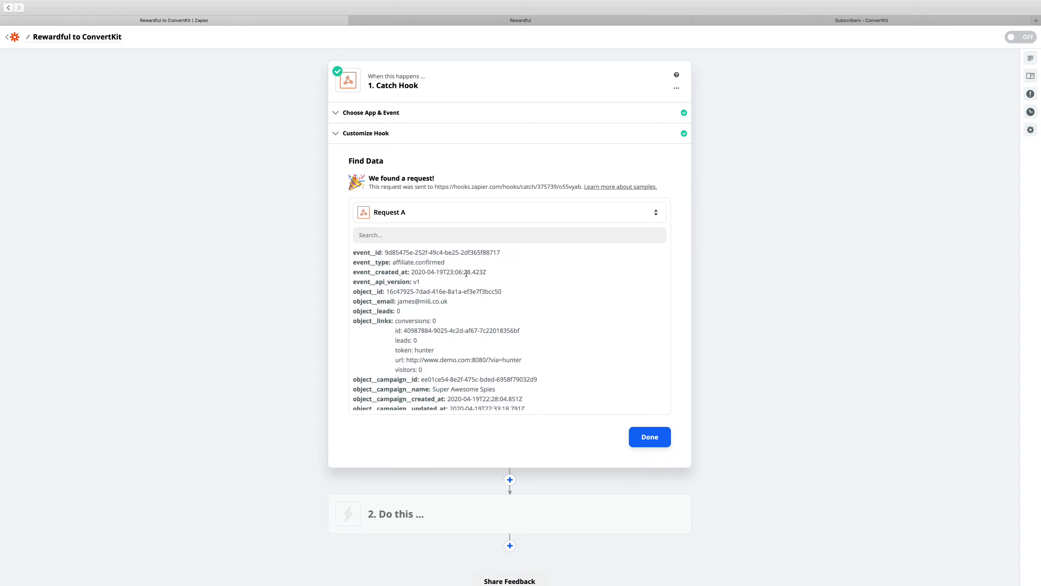
Review the received request's event, campaign and affiliate fields, and finish the Catch Hook trigger
scroll(414, 277, "down", 2)
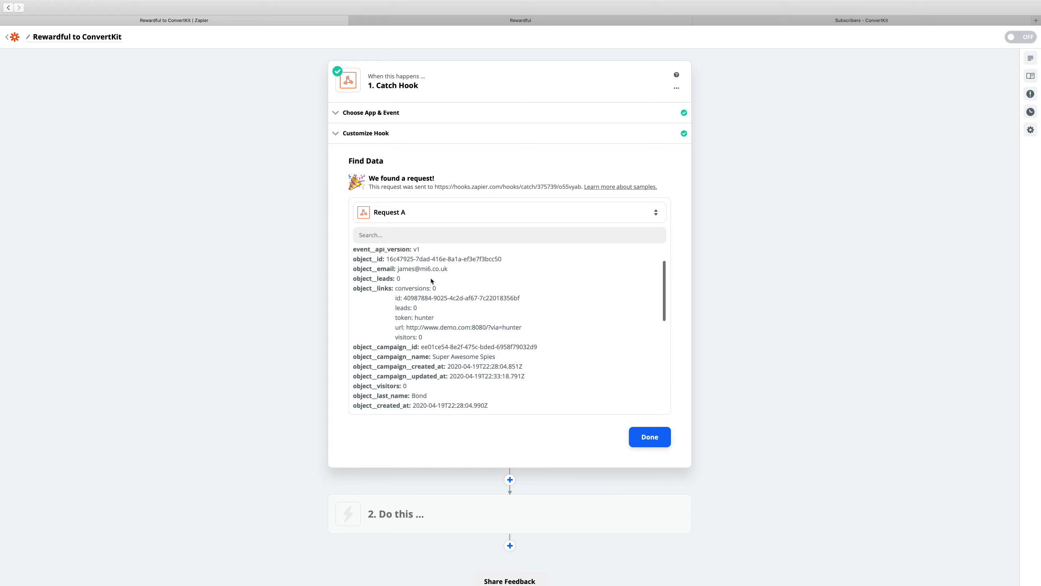
scroll(434, 296, "down", 3)
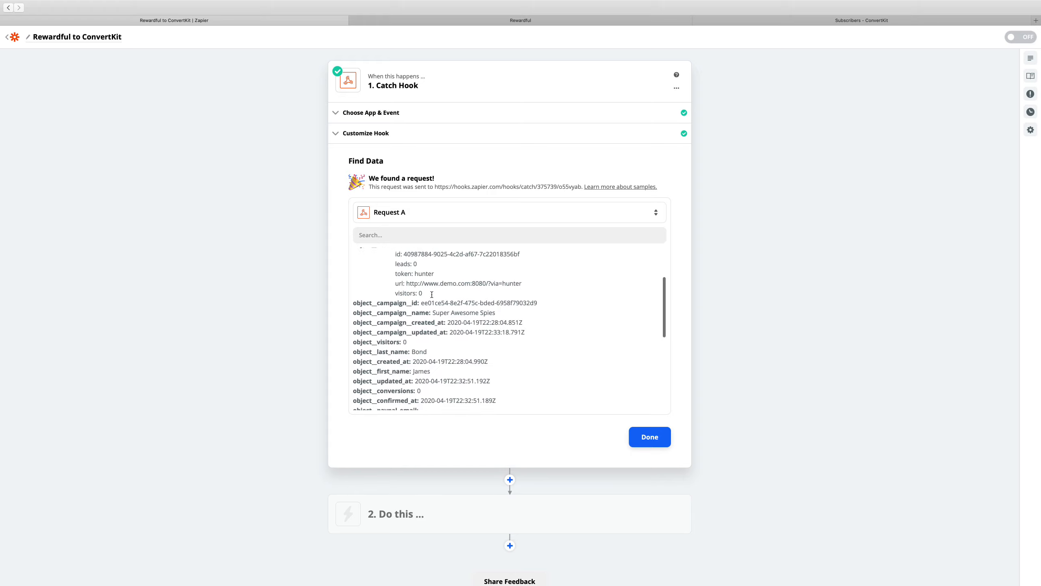
scroll(471, 293, "up", 6)
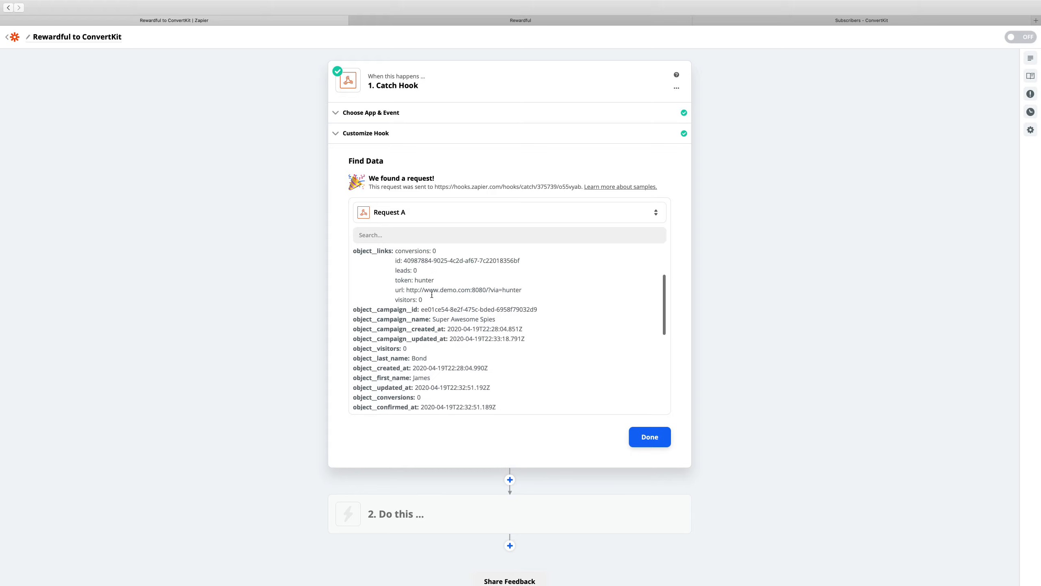
left_click(657, 437)
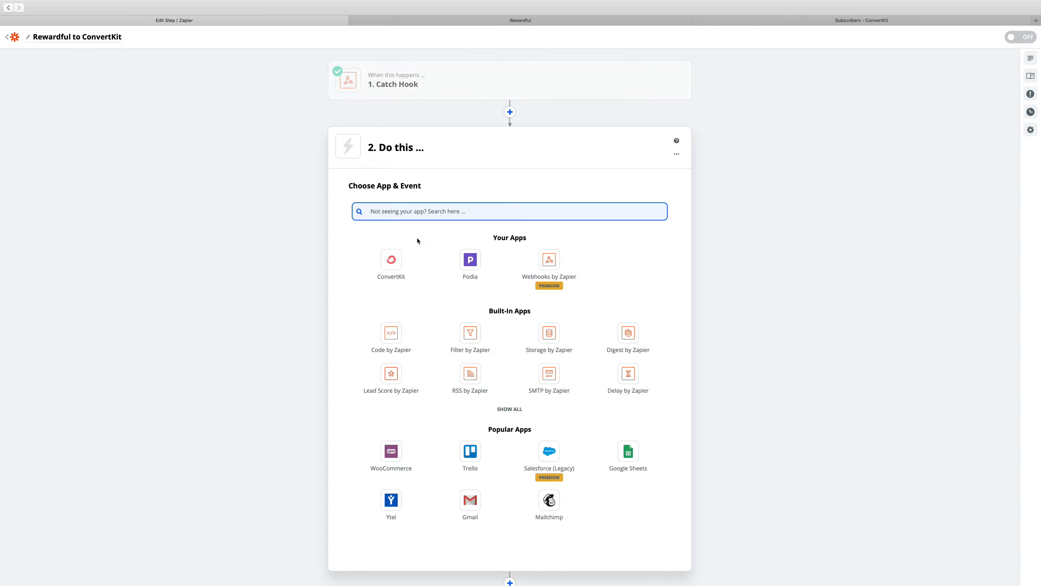
Set the Zap's action to Add Tag to Subscriber in ConvertKit, using the existing connected ConvertKit account
left_click(392, 262)
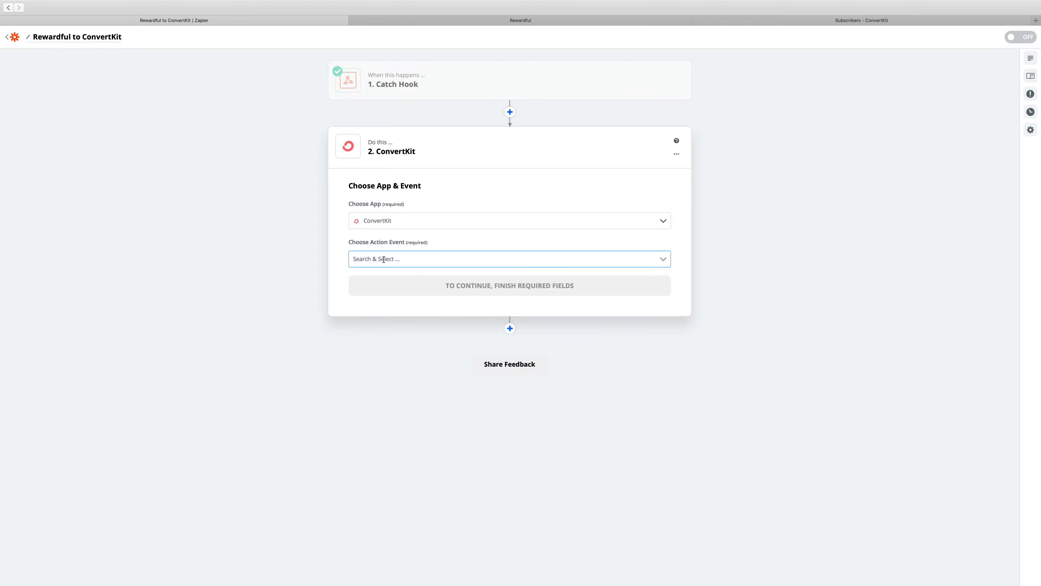
left_click(663, 261)
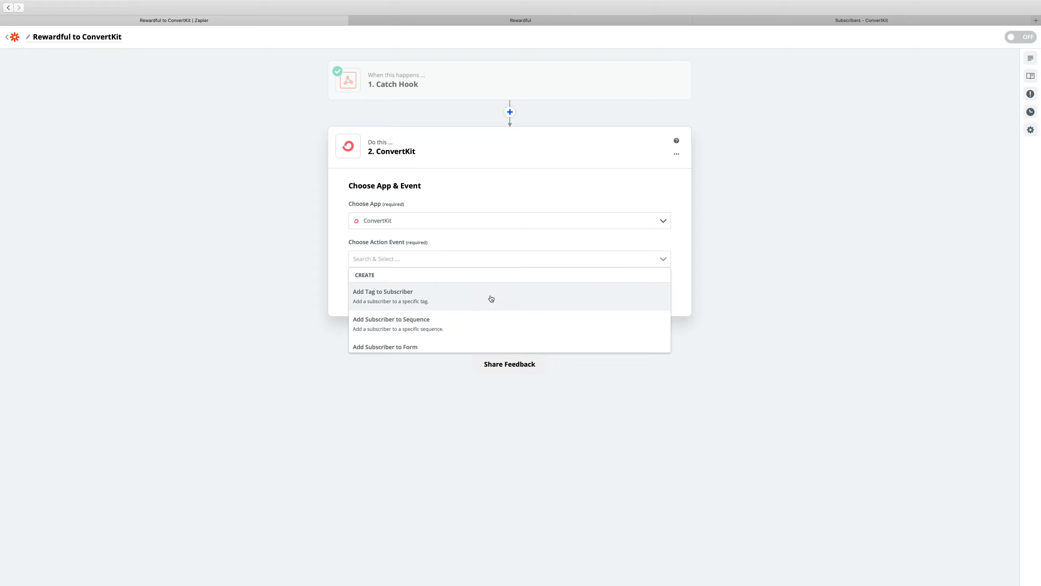
left_click(387, 298)
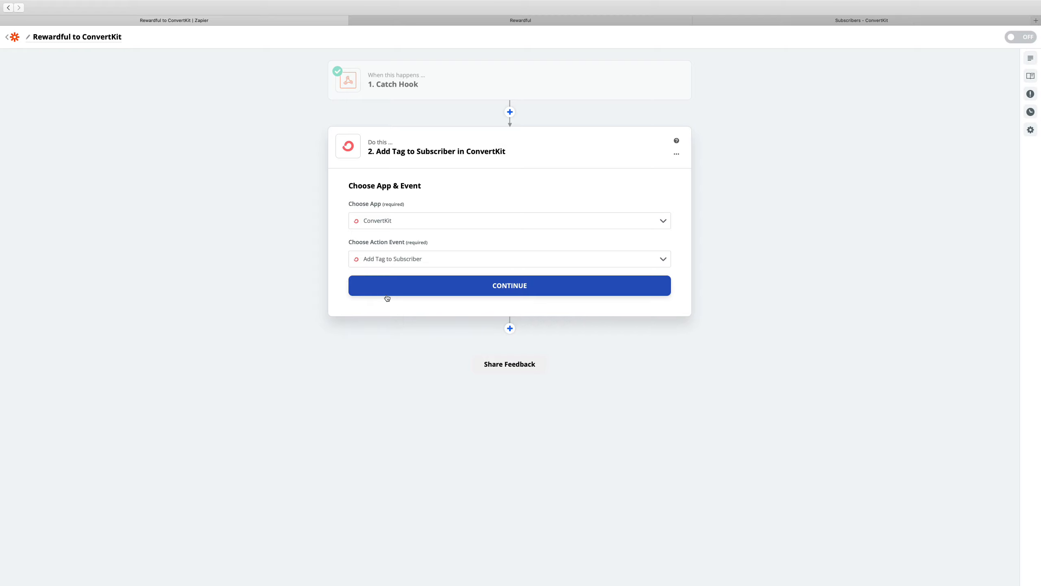
left_click(499, 288)
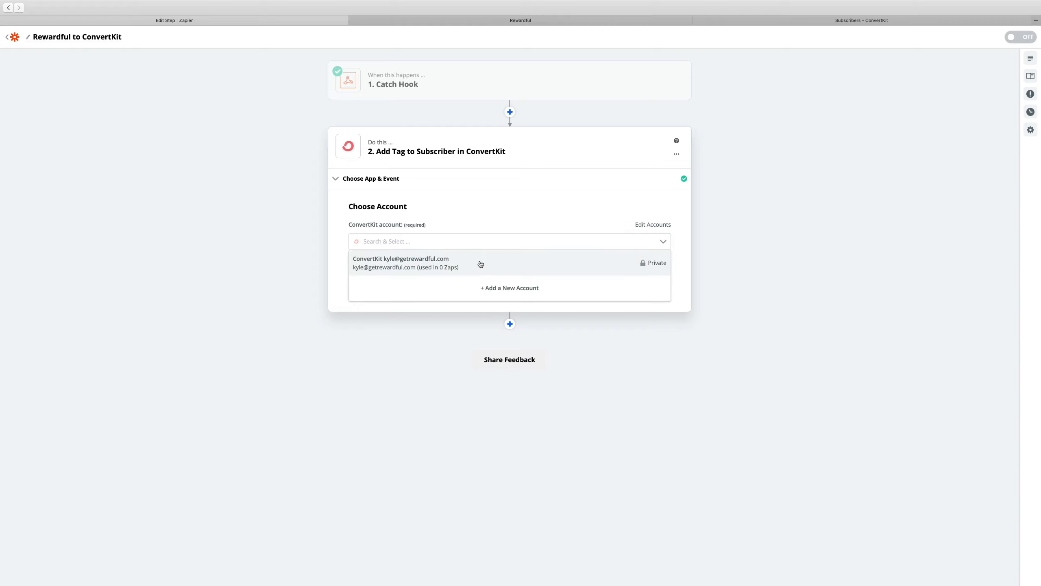
left_click(480, 264)
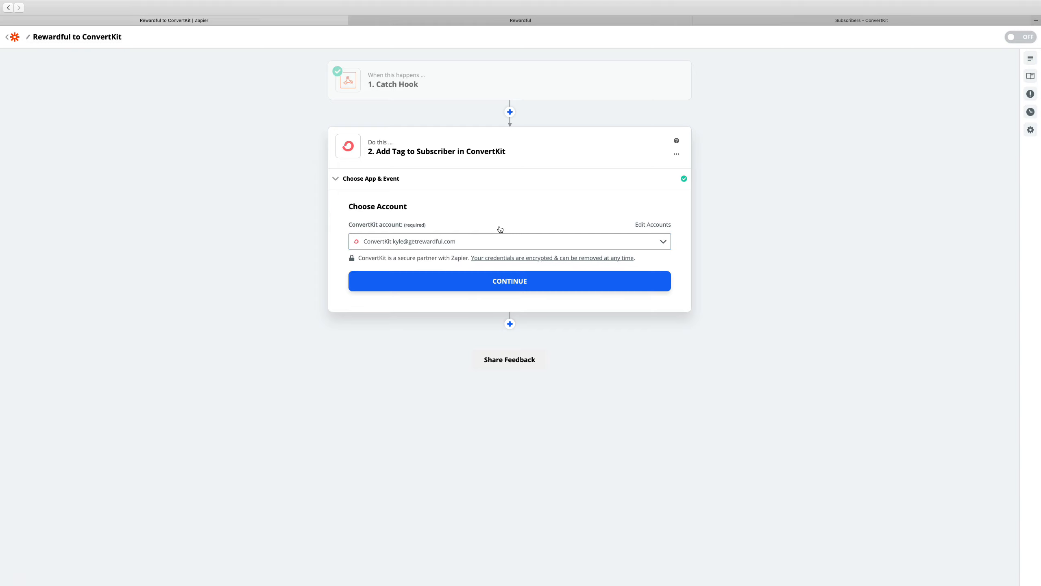
left_click(517, 286)
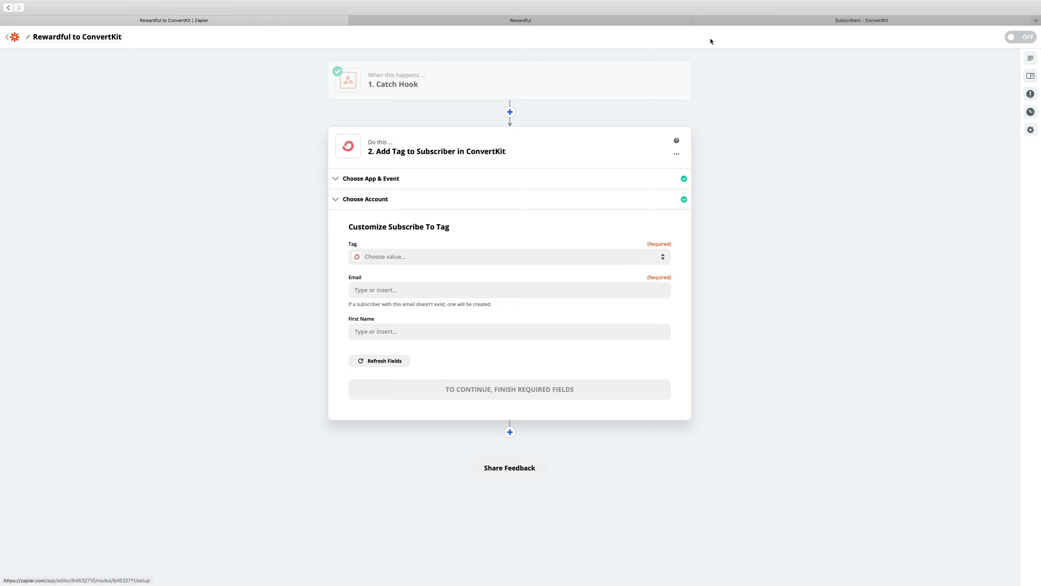
Check the tags on ConvertKit's subscribers page, and set the action's Tag to Rewardful Affiliates in Zapier
left_click(778, 22)
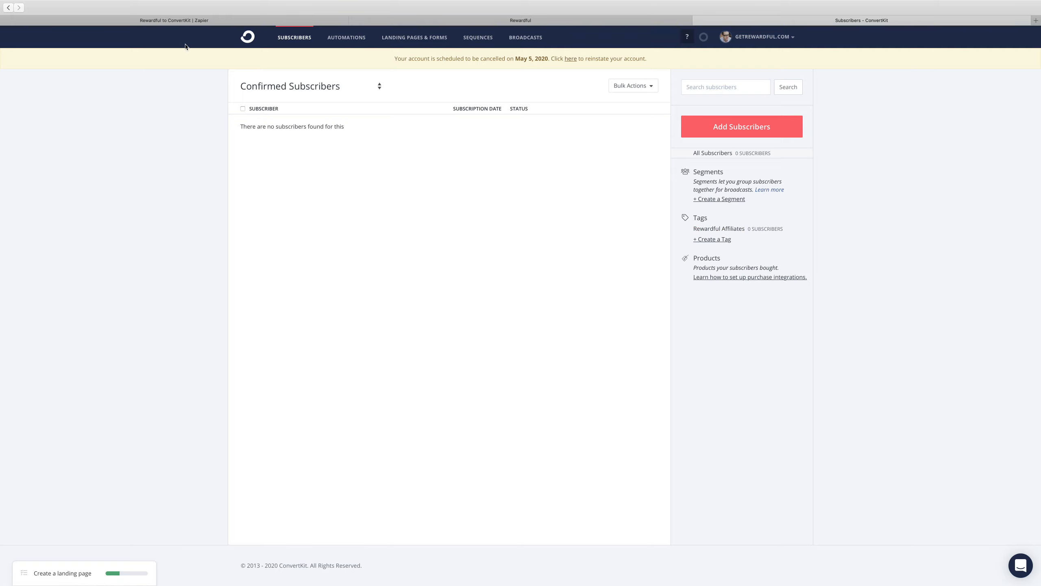
left_click(199, 20)
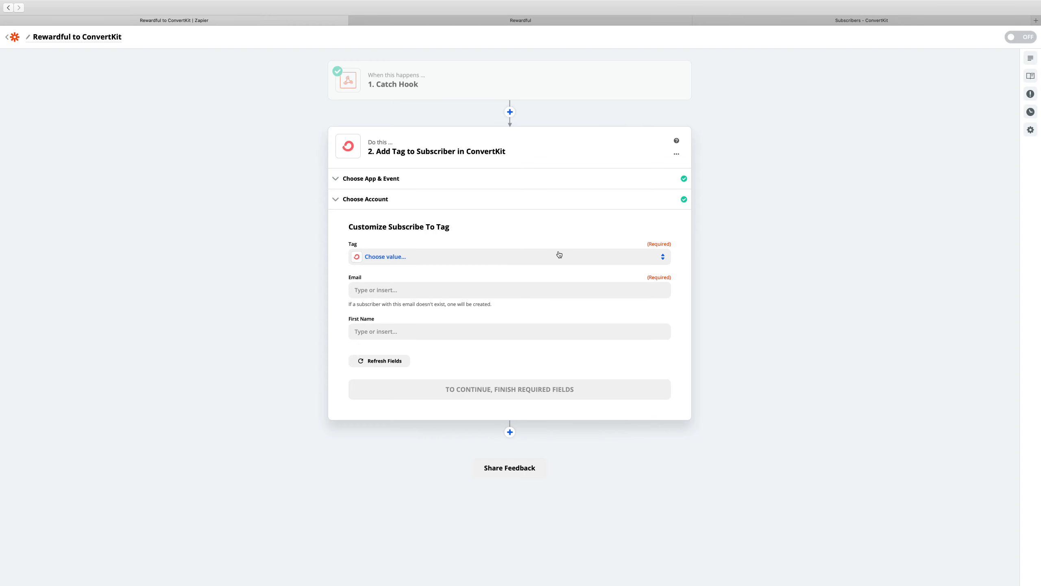
left_click(625, 261)
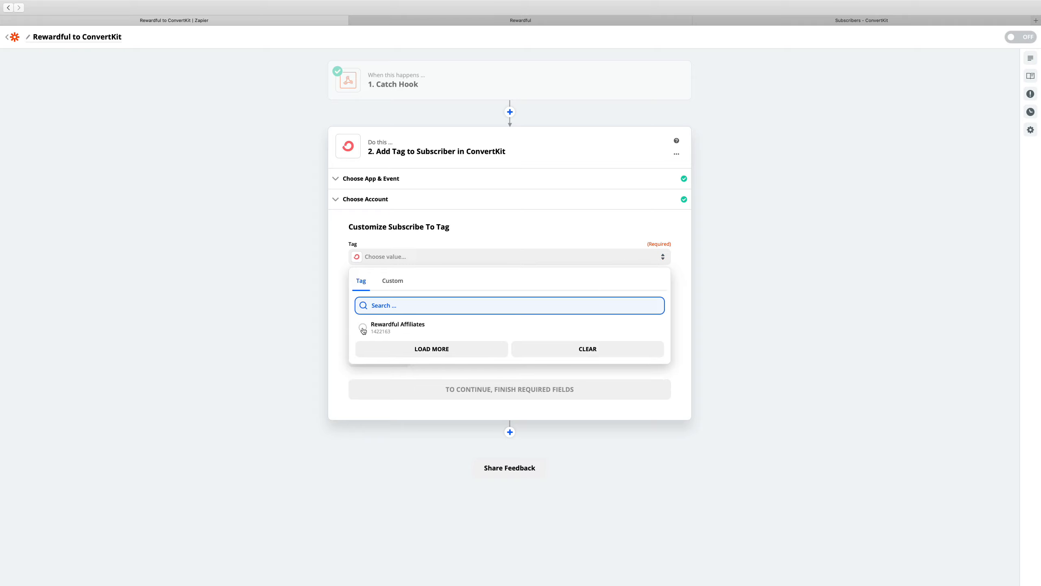
left_click(363, 328)
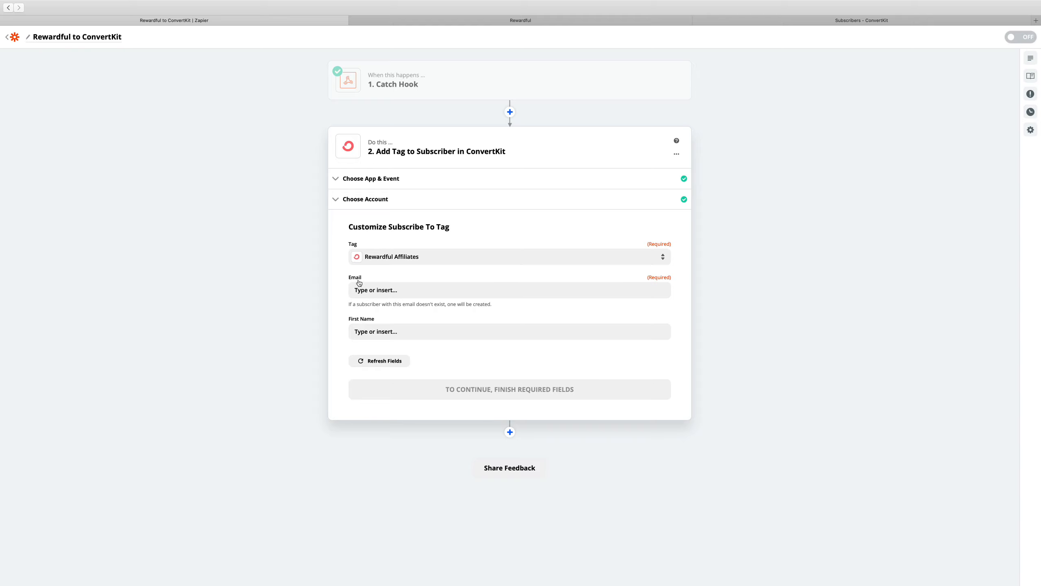
Map the action's Email field to the Catch Hook's Object Email value, searching the webhook data for "object email"
left_click(406, 289)
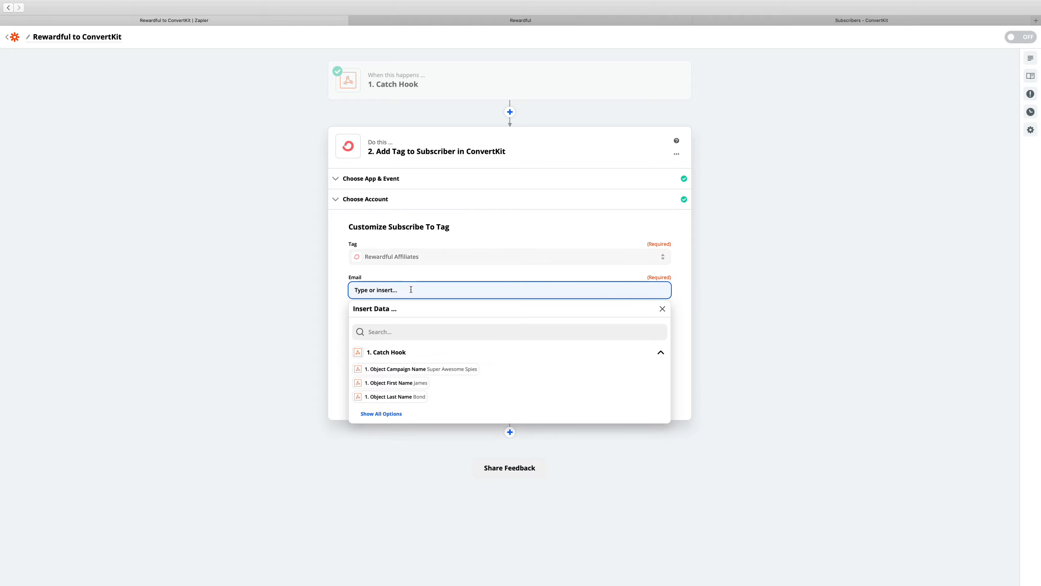
left_click(381, 413)
scroll(423, 408, "down", 5)
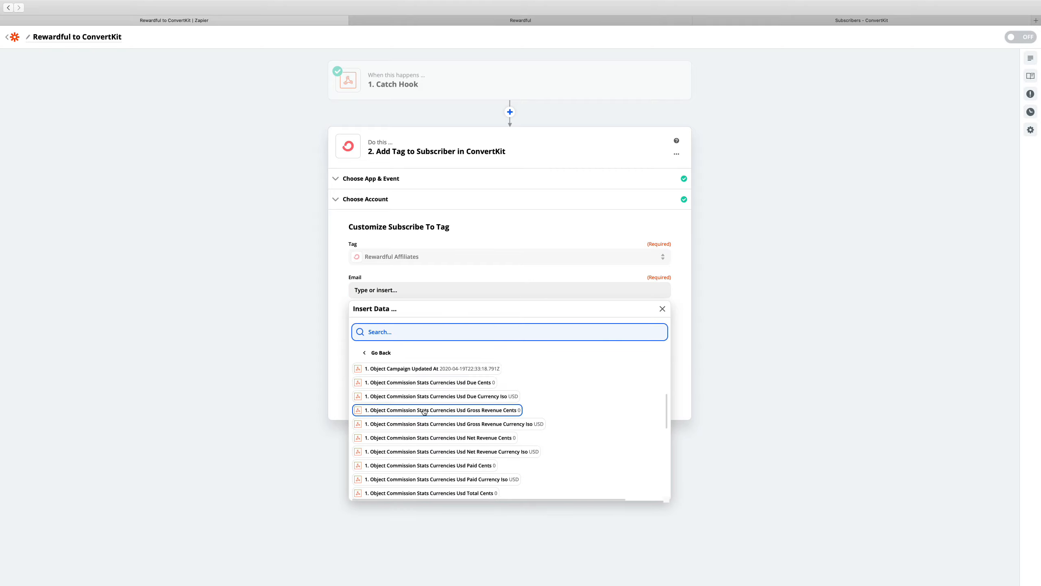
scroll(423, 410, "up", 2)
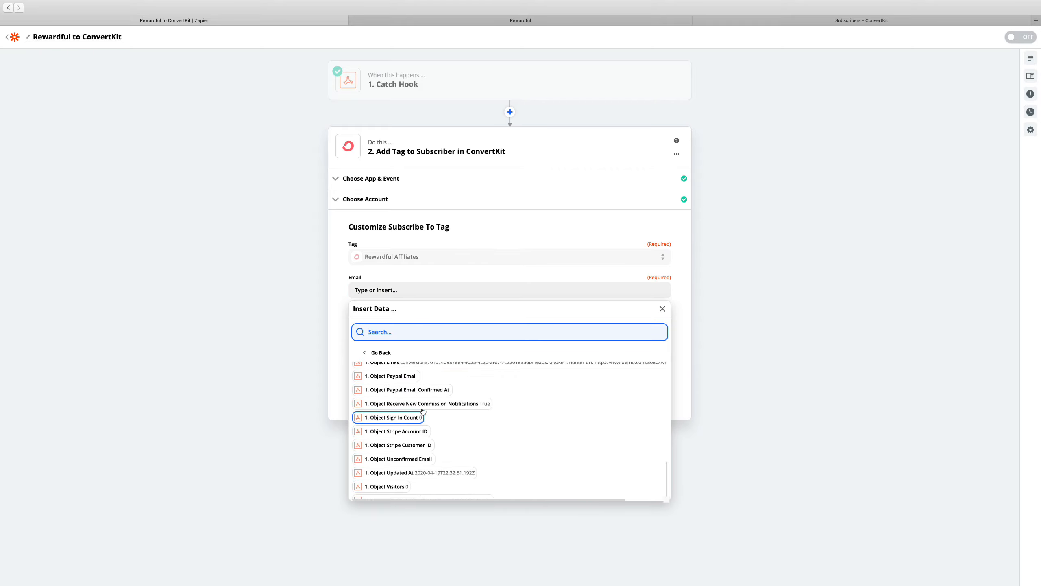
scroll(423, 410, "up", 4)
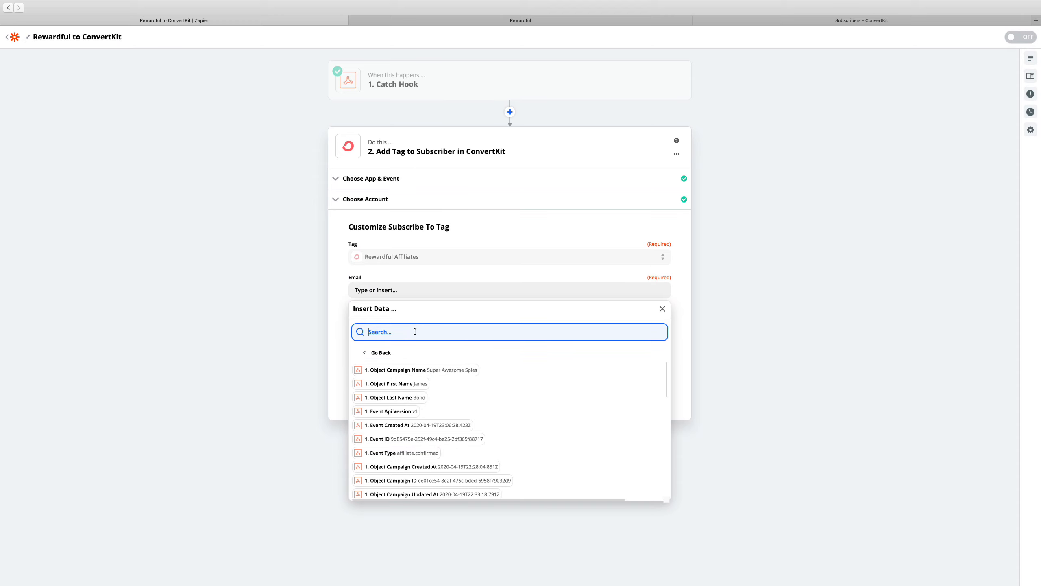
type("object em")
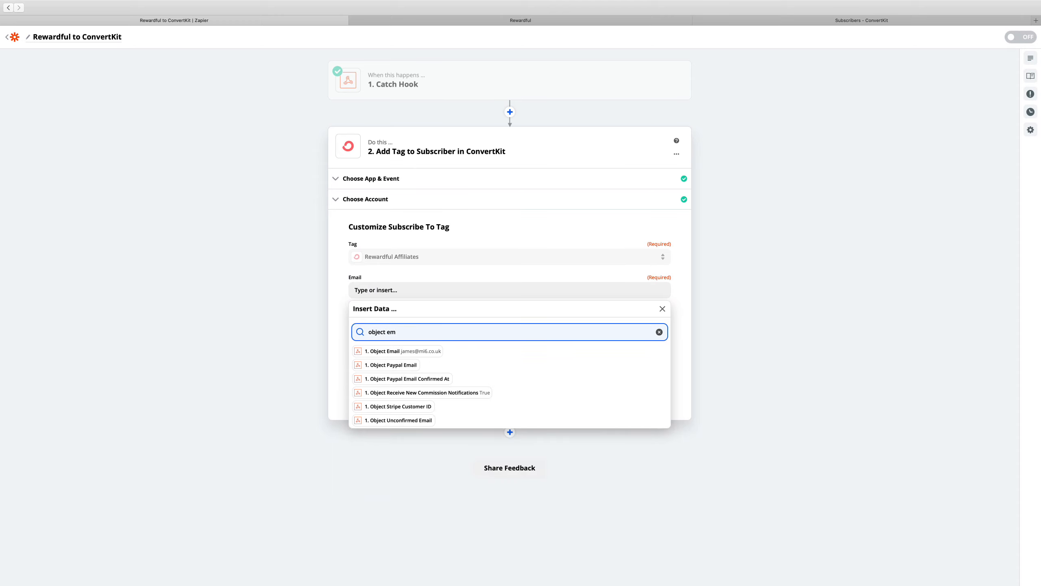
type("ail")
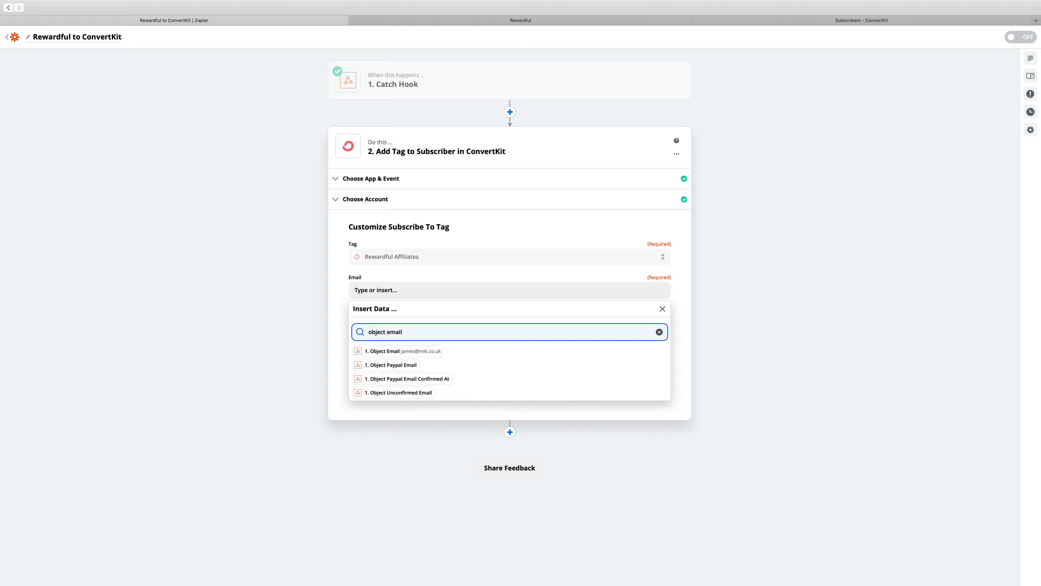
left_click(414, 351)
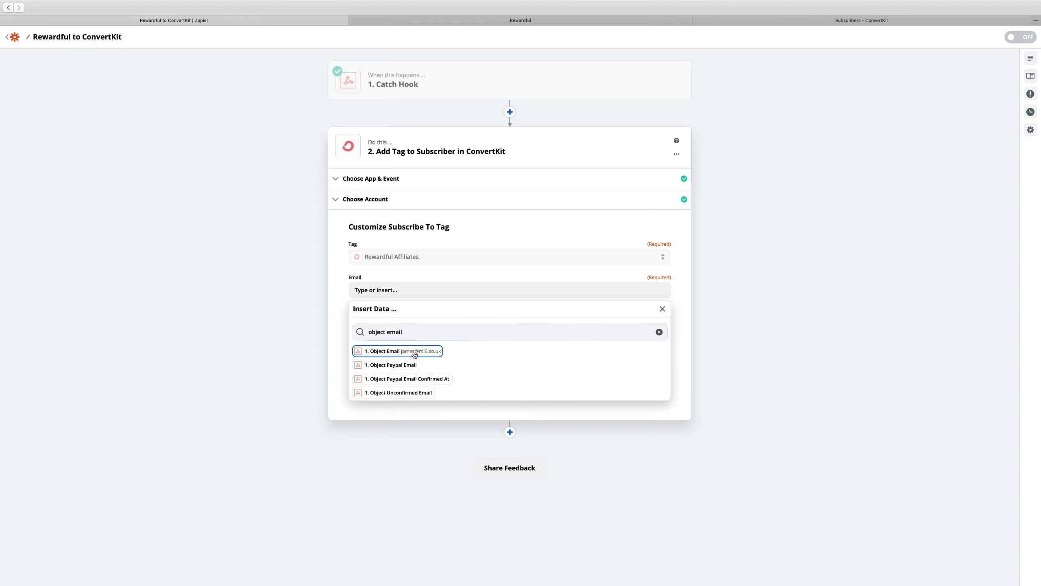
left_click(662, 308)
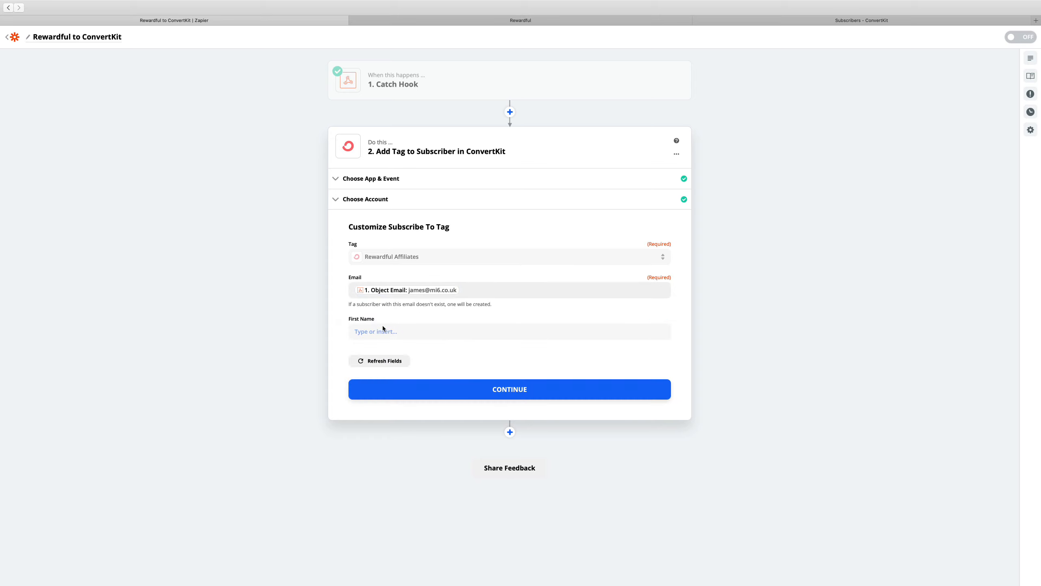
Map the First Name field to the Catch Hook's Object First Name value, and continue to the action's test stage
left_click(398, 331)
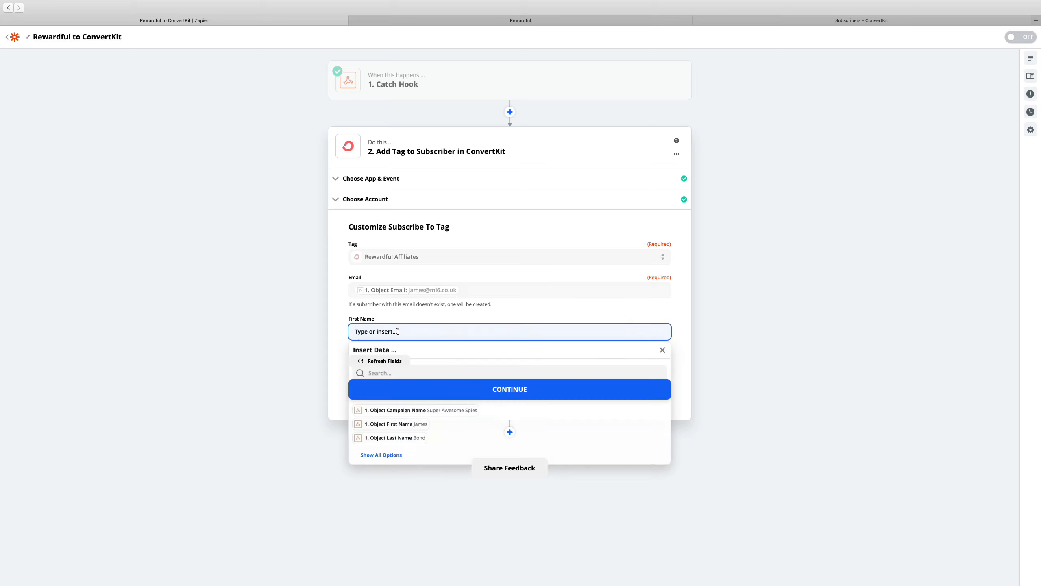
left_click(388, 373)
type("first")
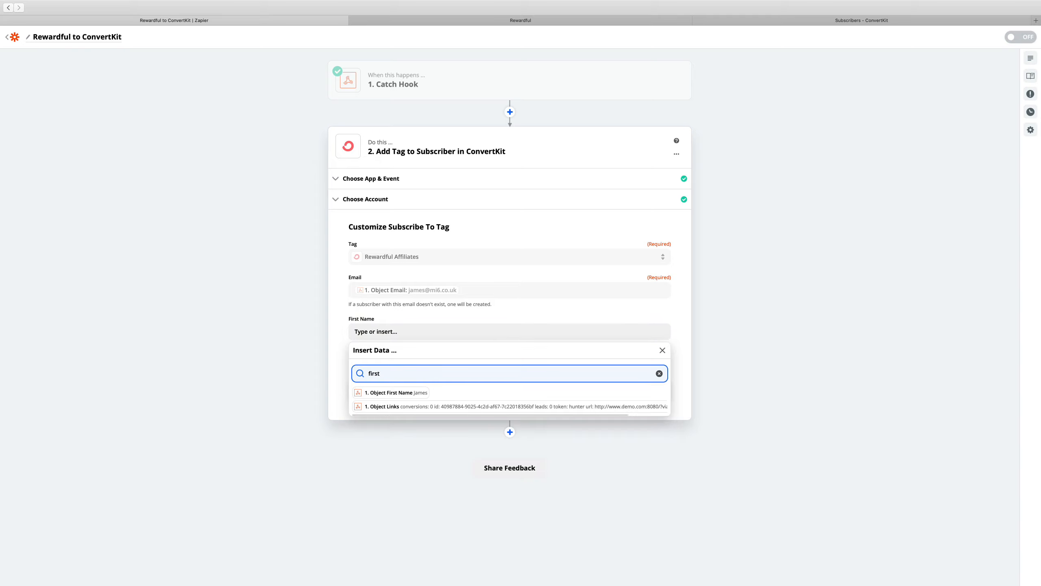
left_click(392, 392)
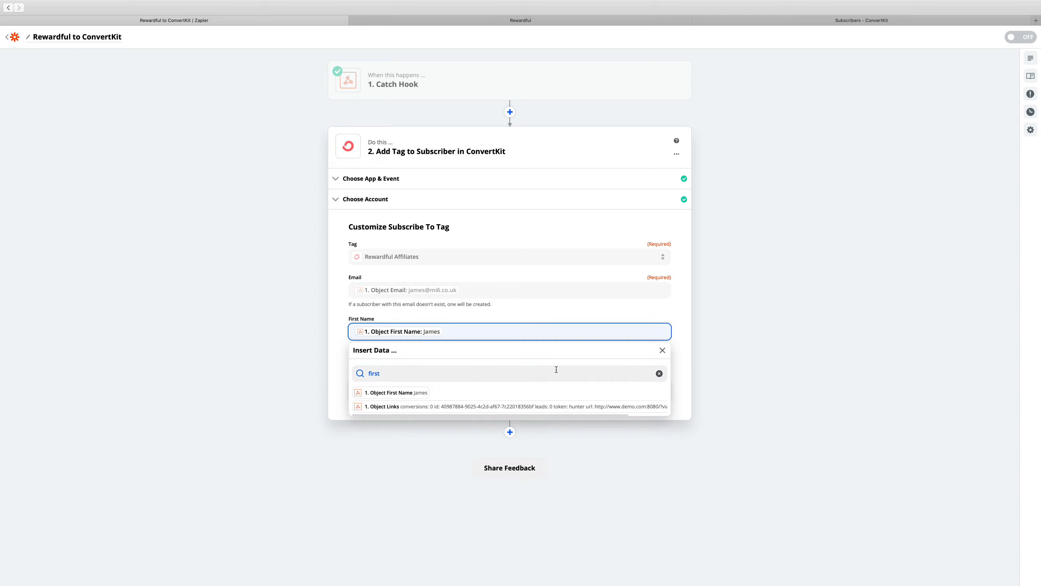
left_click(662, 351)
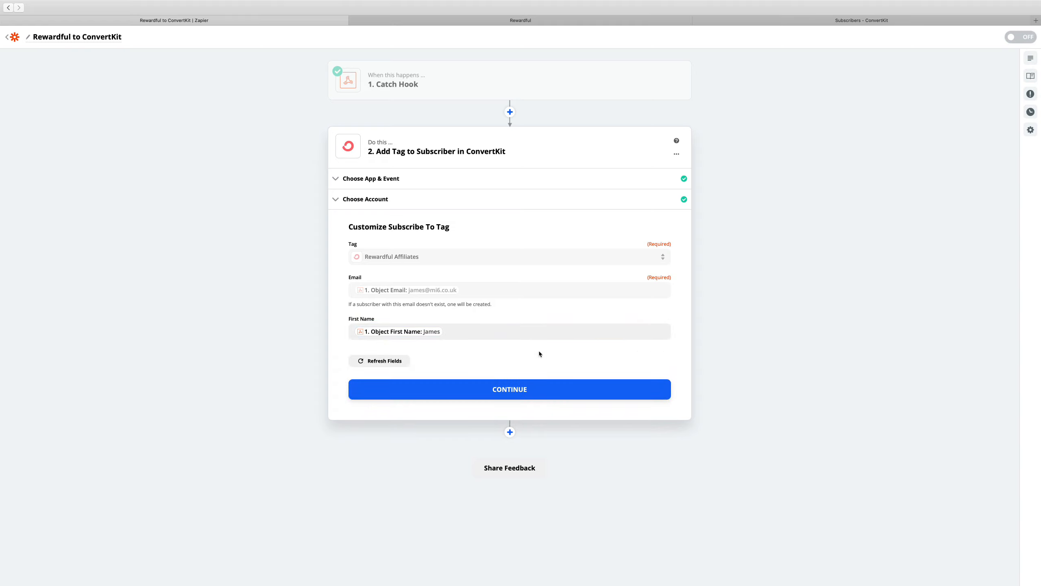
left_click(522, 391)
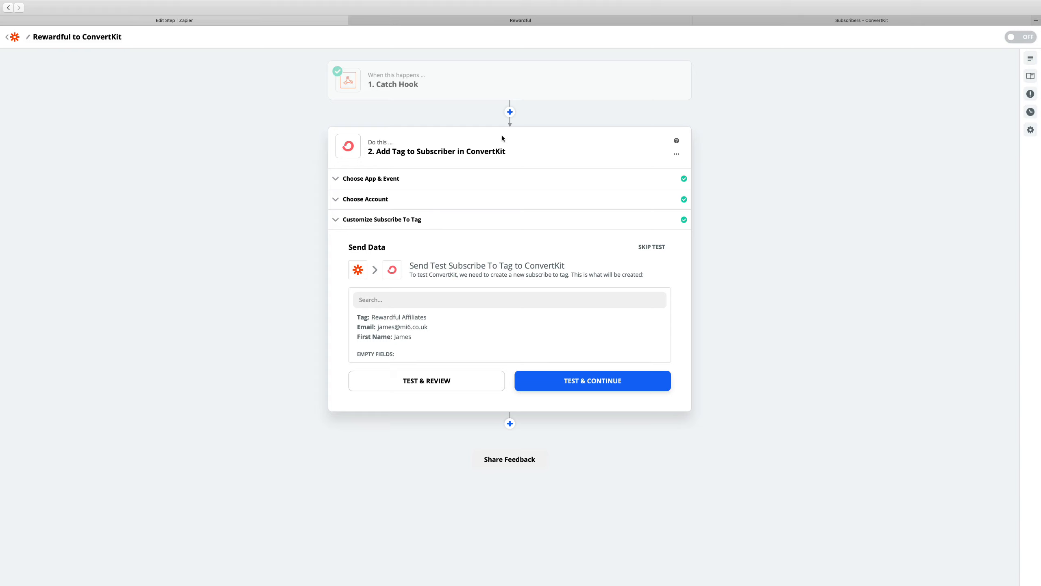
Switch to Rewardful and examine the event type in the webhook event's details
left_click(541, 20)
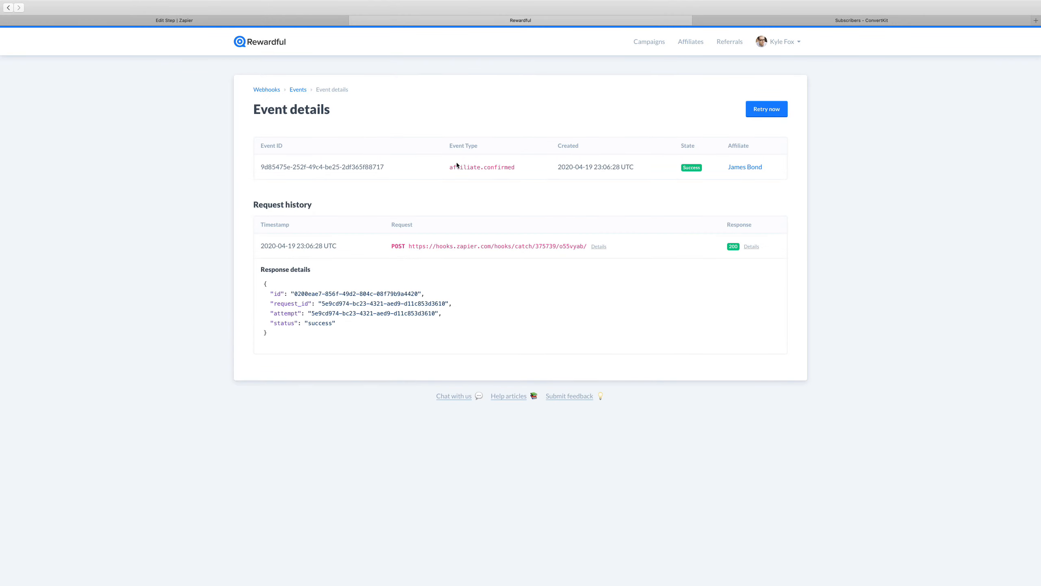
left_click_drag(450, 167, 521, 170)
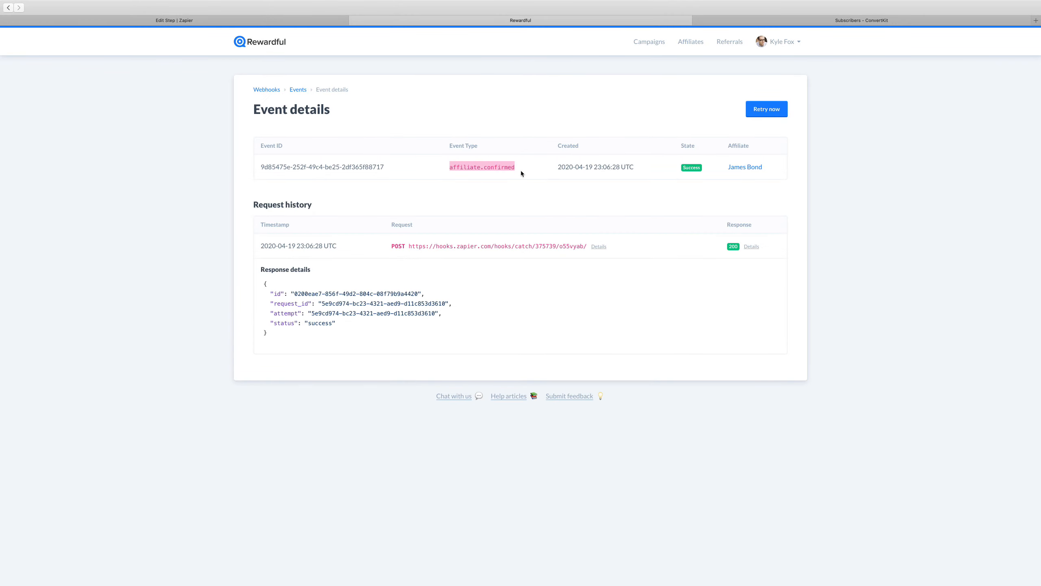
left_click(515, 166)
left_click_drag(447, 168, 516, 169)
key("super+c")
Switch to Zapier and insert a Filter step between the Catch Hook trigger and the ConvertKit action
left_click(317, 20)
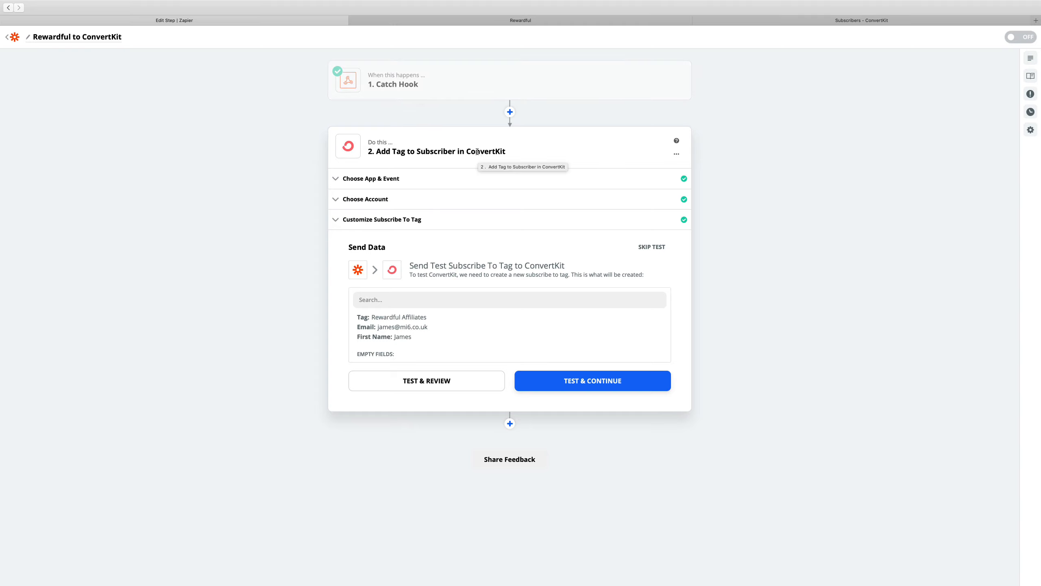
left_click(510, 112)
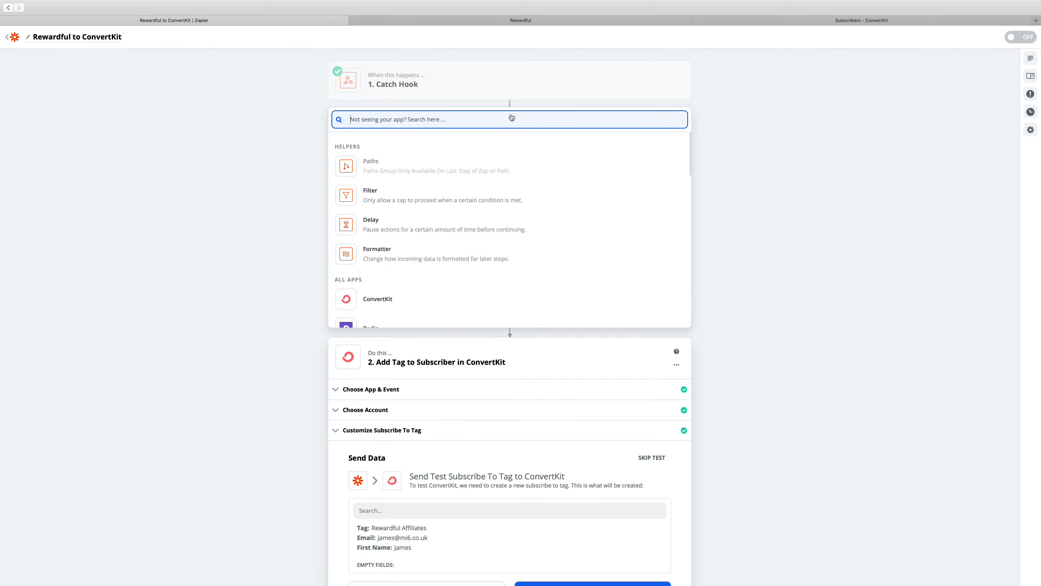
left_click(386, 199)
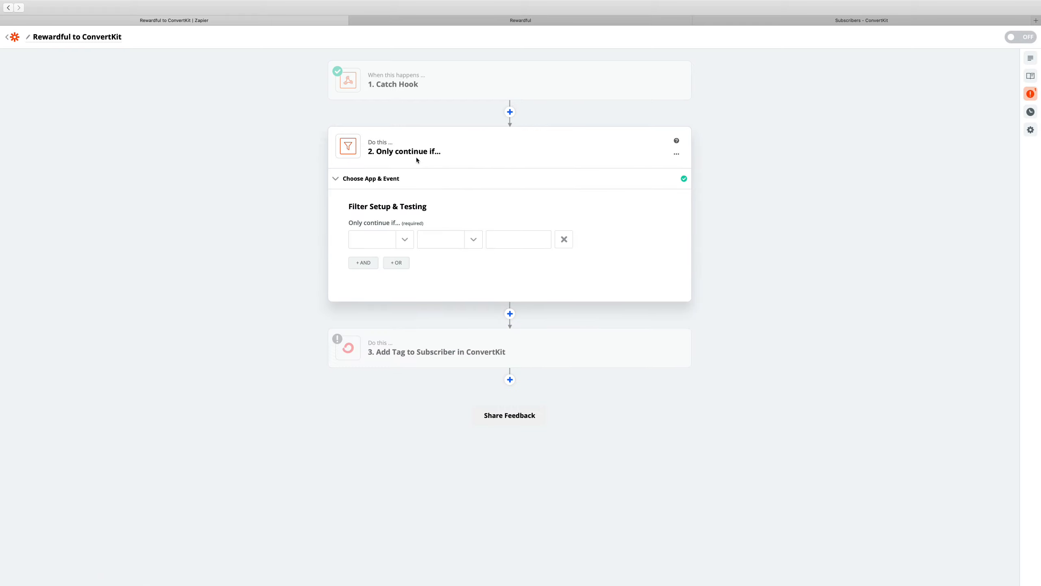
Set the filter to continue only if Event Type (Text) Exactly matches affiliate.confirmed, test the condition and finish editing
left_click(405, 244)
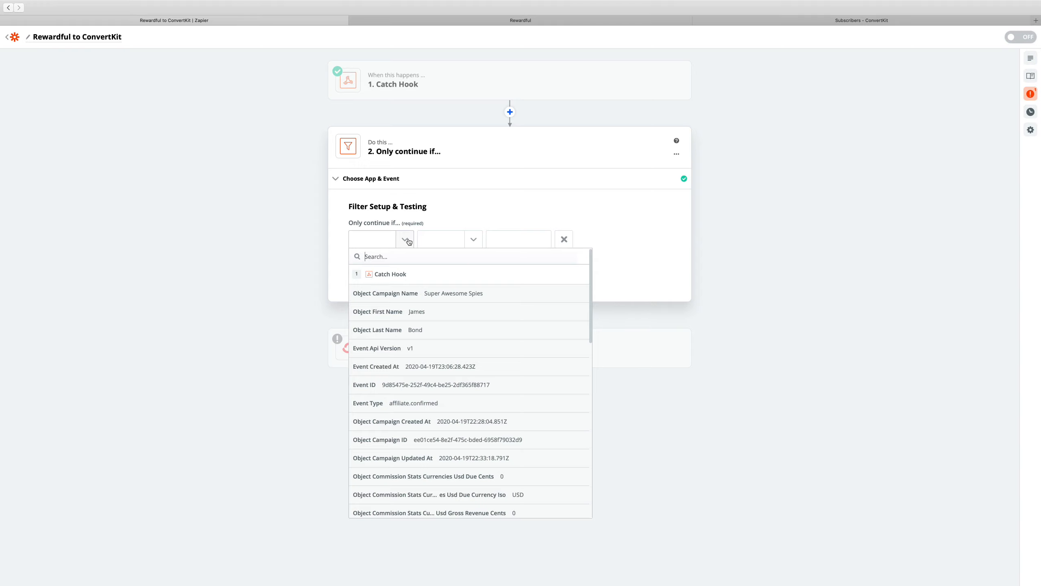
type("type")
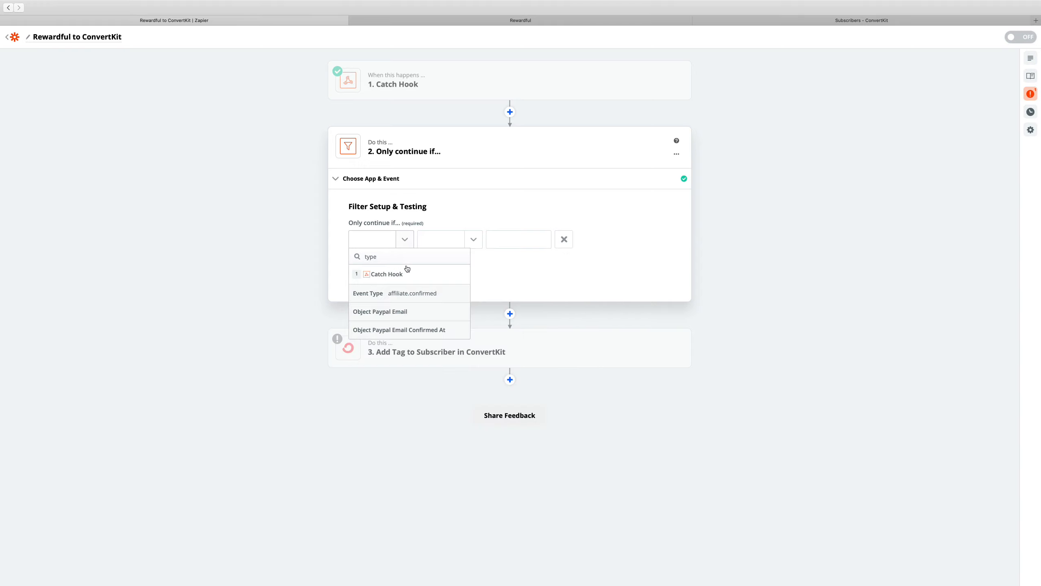
left_click(370, 294)
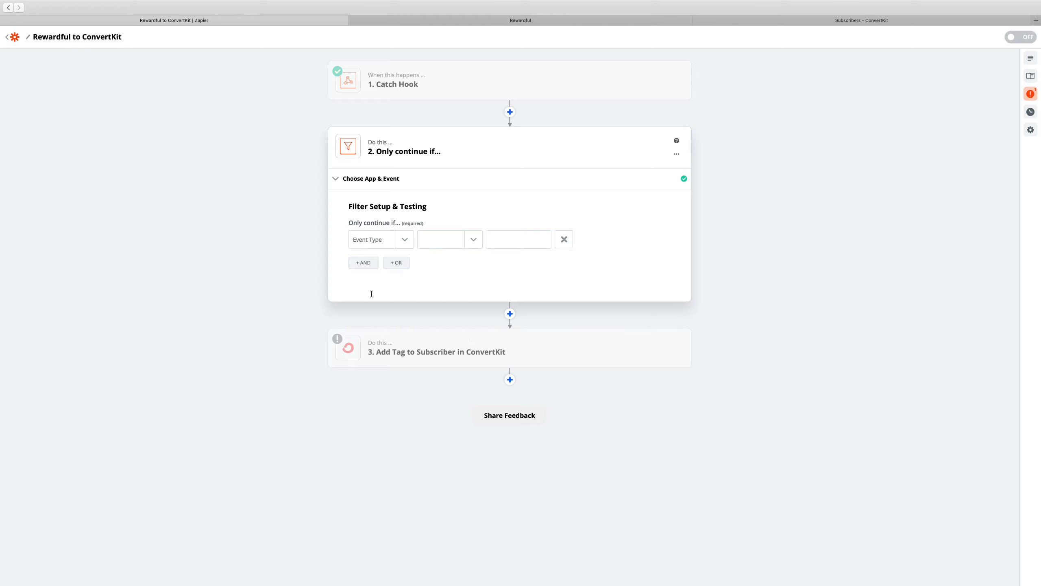
left_click(472, 242)
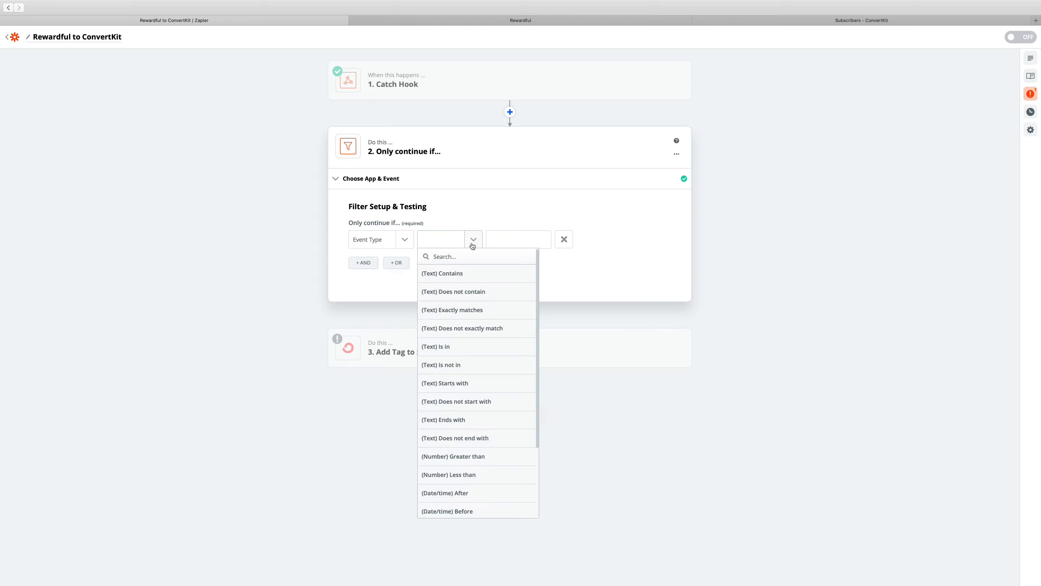
left_click(482, 309)
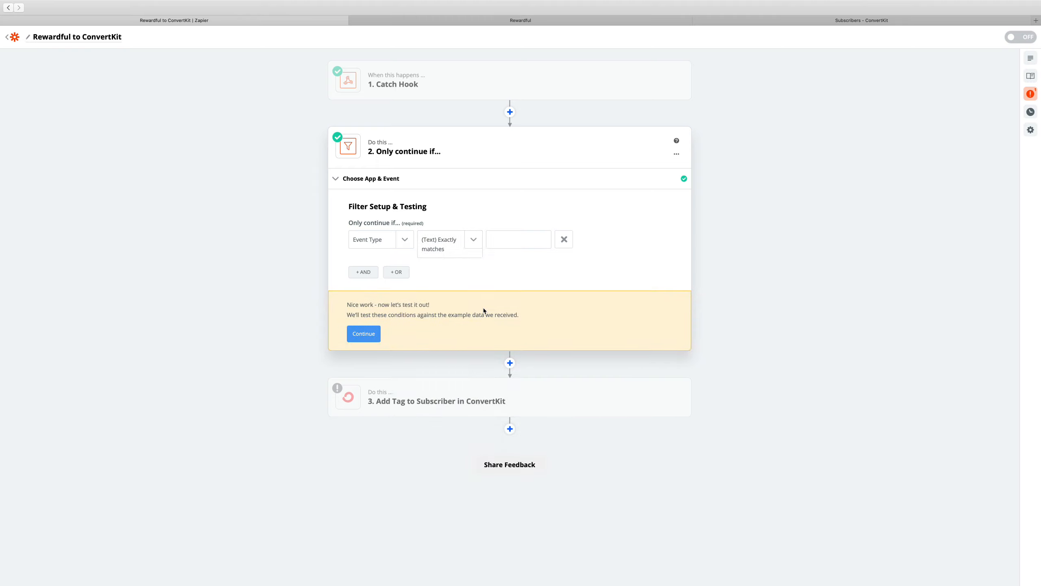
left_click(503, 241)
key("super+v")
left_click(363, 334)
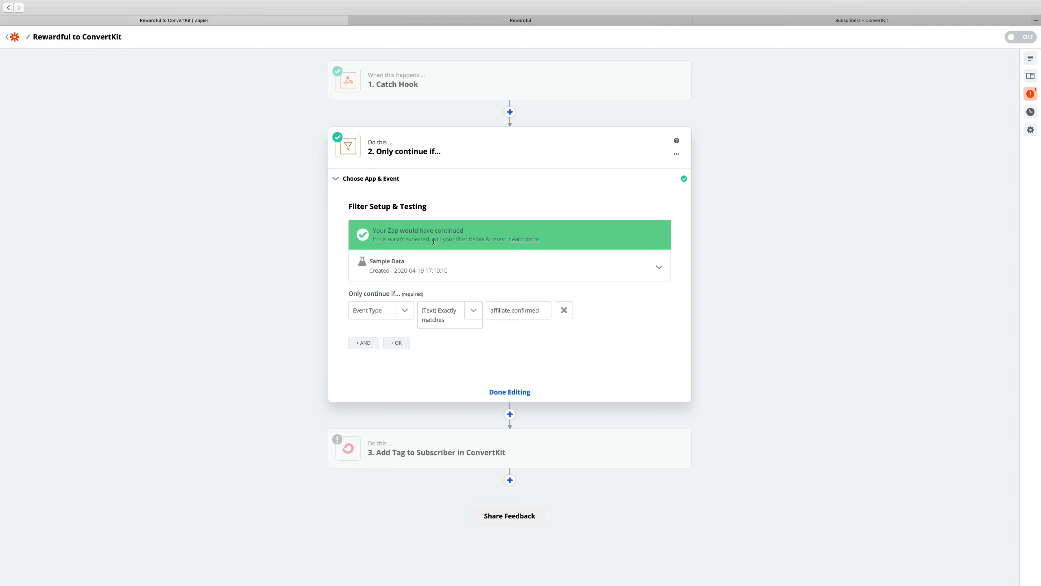
left_click(515, 393)
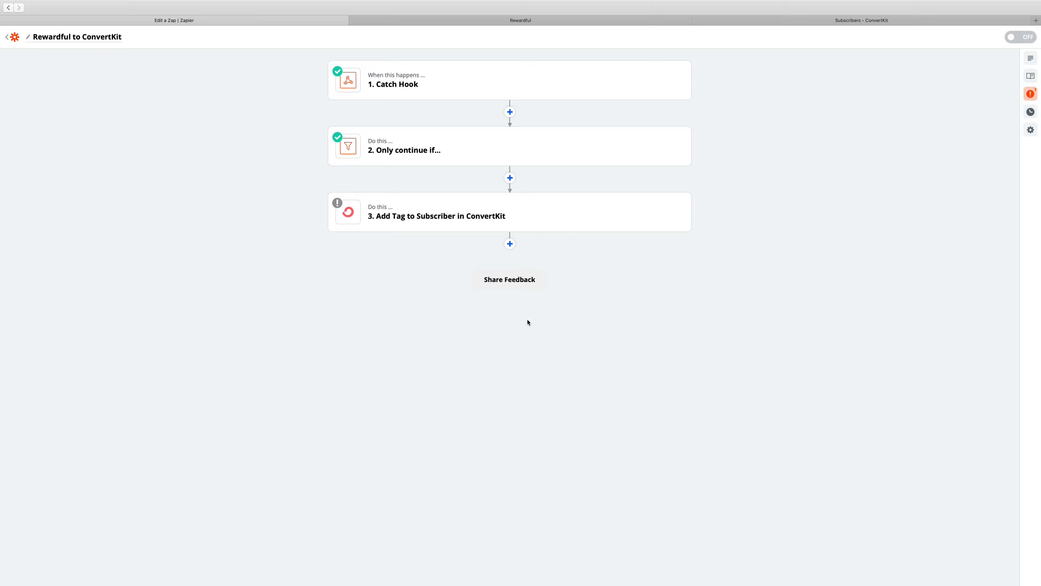
Send the test data for the Add Tag to Subscriber in ConvertKit action and turn the Zap on
left_click(504, 211)
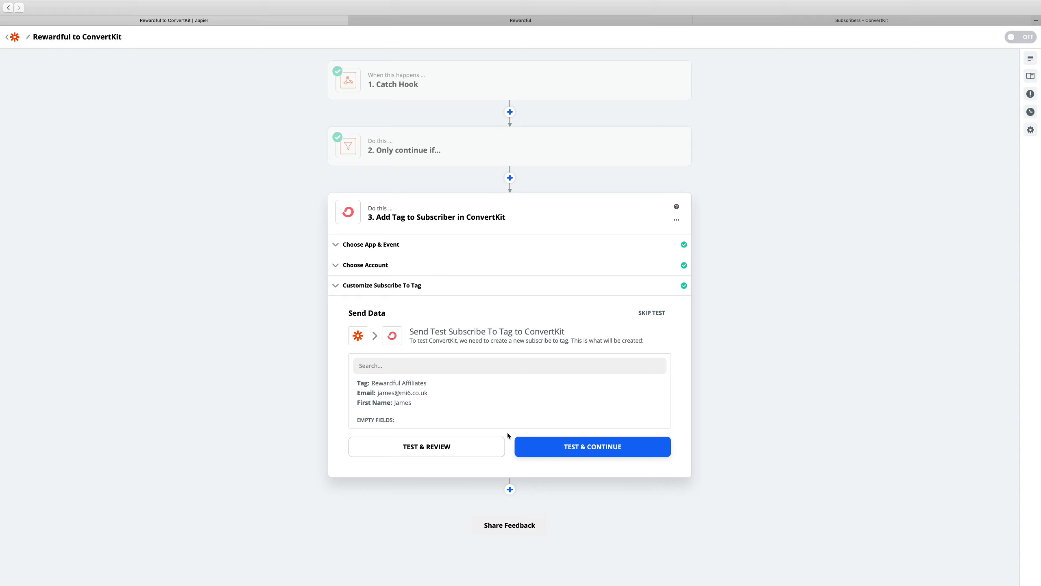
left_click(538, 452)
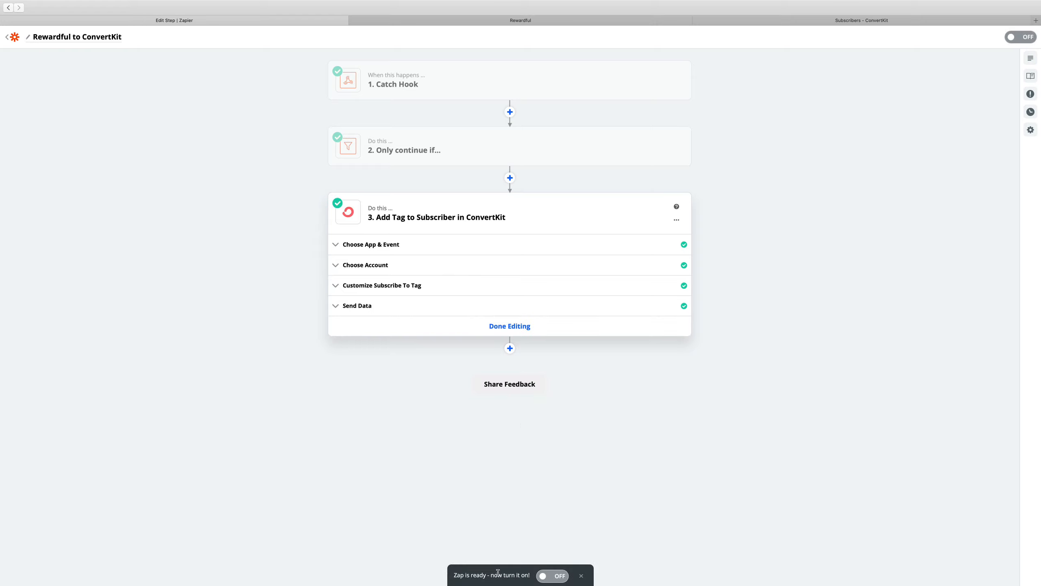
left_click(550, 577)
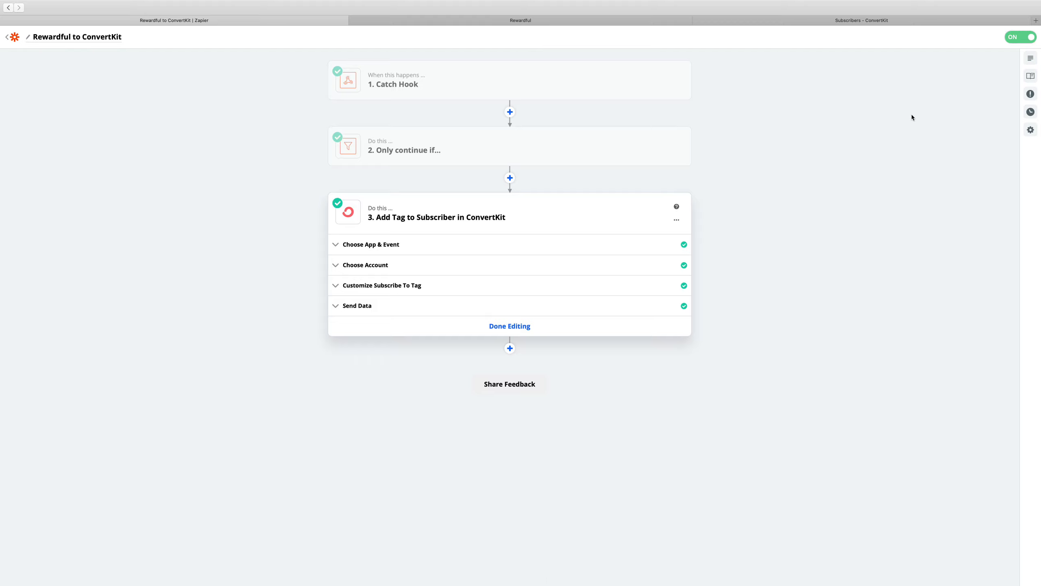
Check the updated subscriber list in ConvertKit, and return to Zapier's list of Zaps
left_click(778, 20)
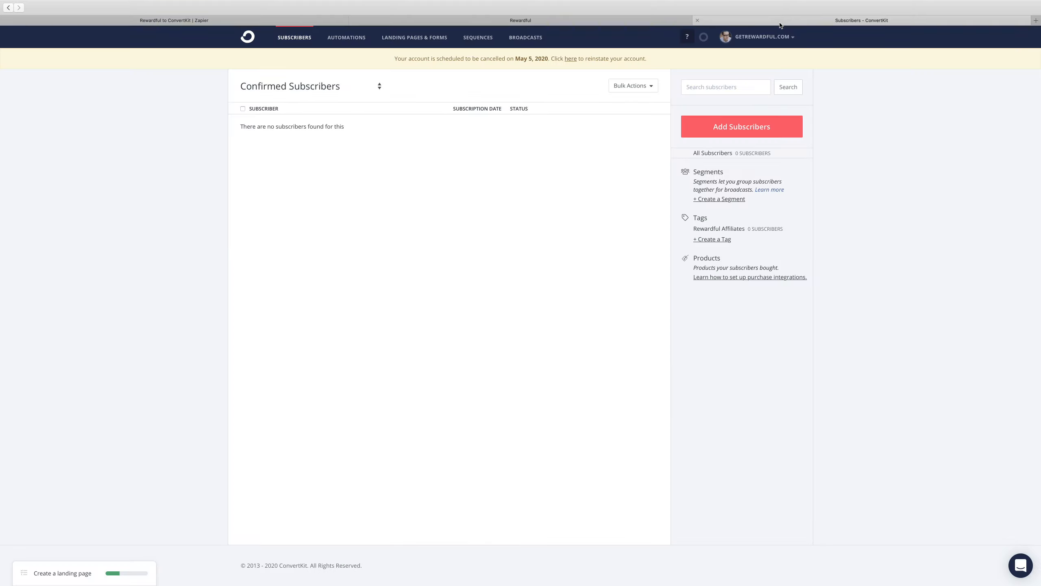
left_click(242, 38)
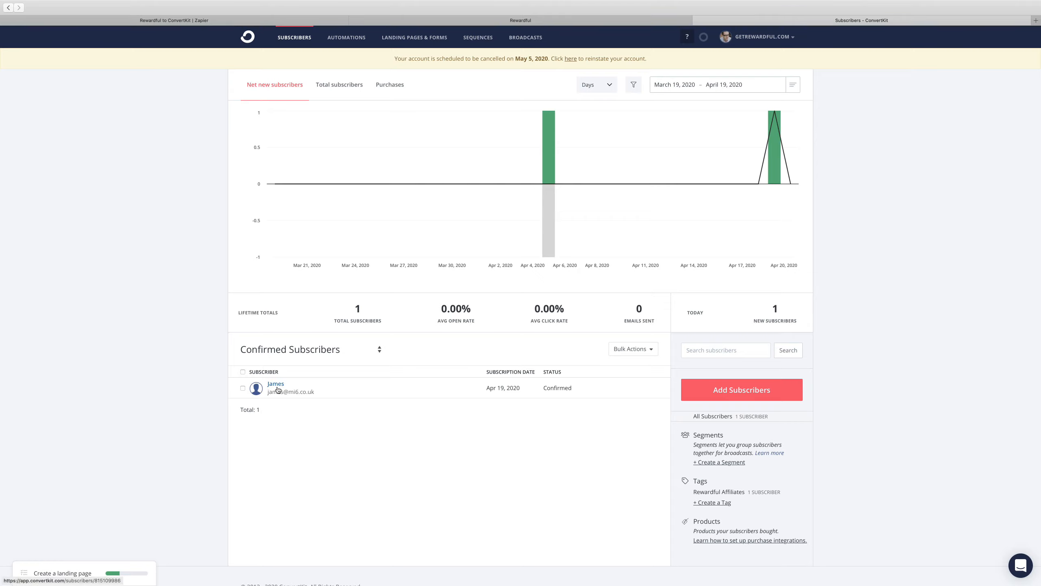
left_click(240, 20)
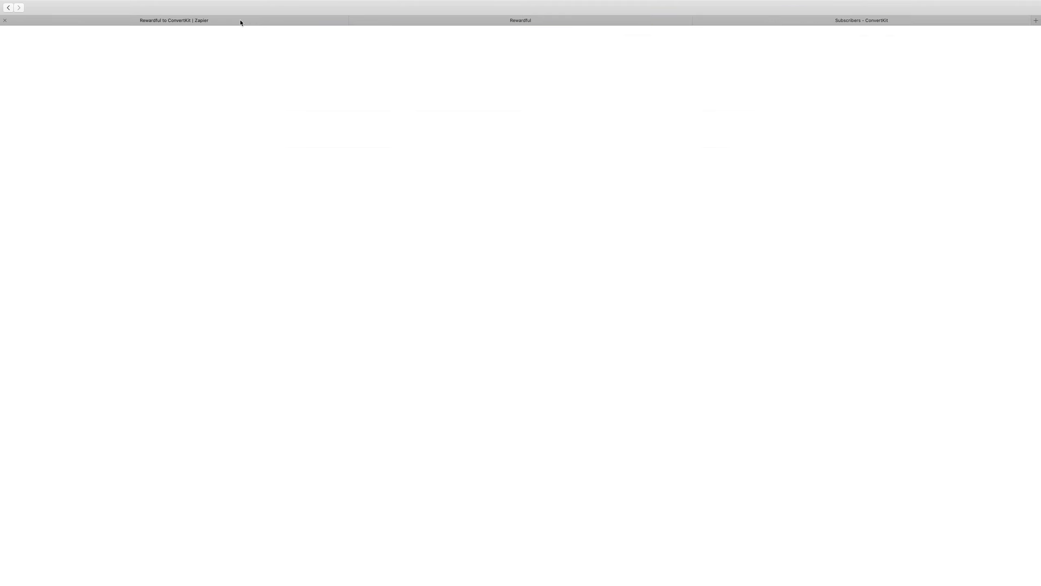
left_click(14, 40)
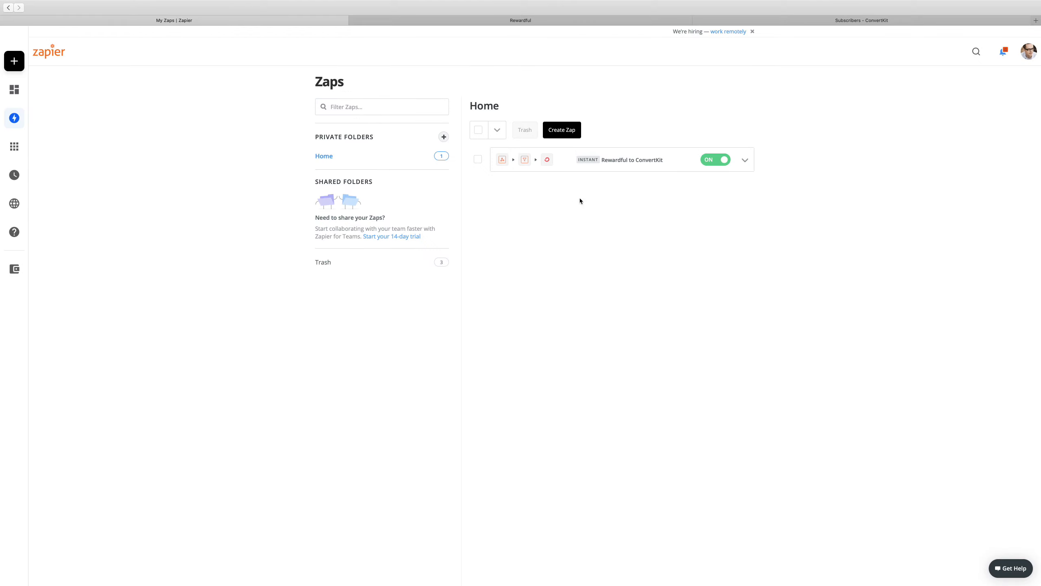
Switch to Rewardful, trigger an affiliate.confirmed webhook event for the second listed affiliate, and reload the events to check its delivery state
left_click(563, 19)
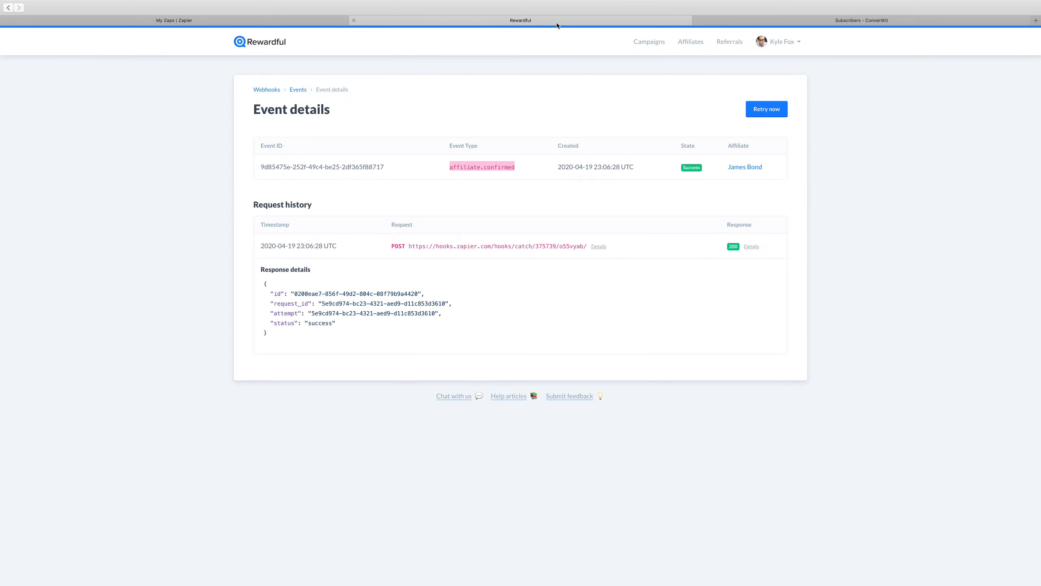
left_click(690, 48)
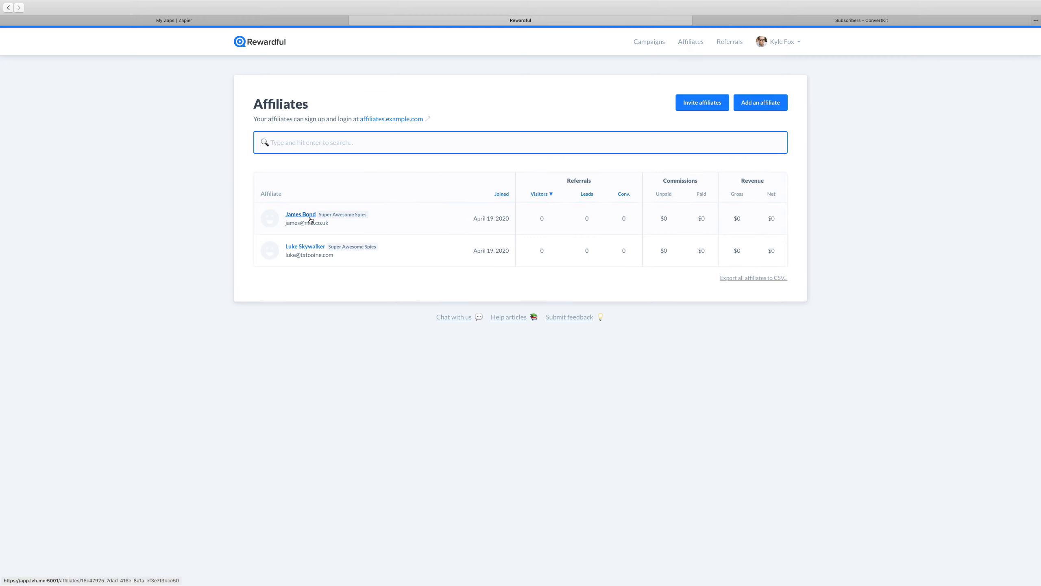
left_click(316, 248)
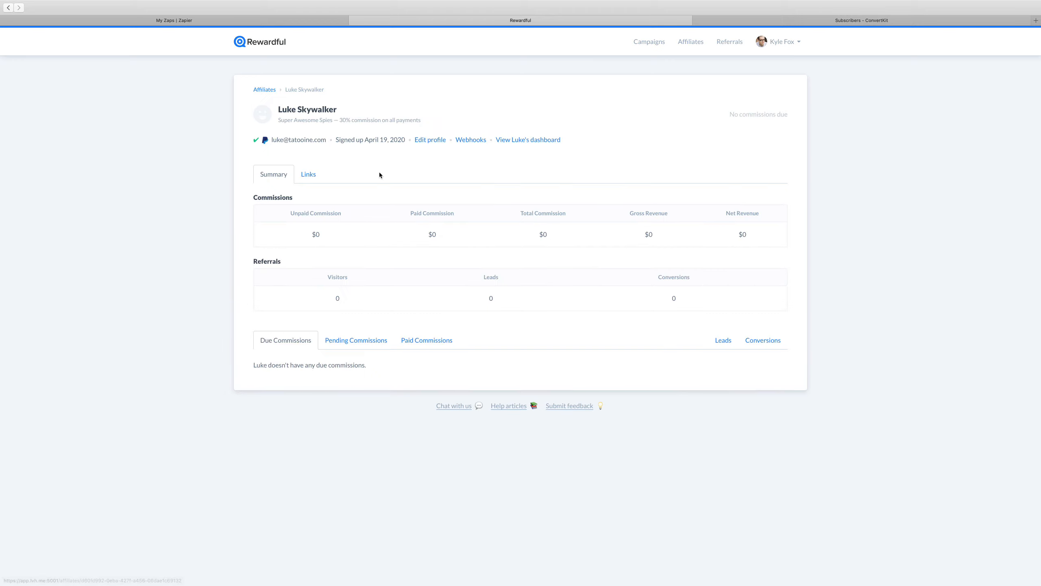
left_click(471, 141)
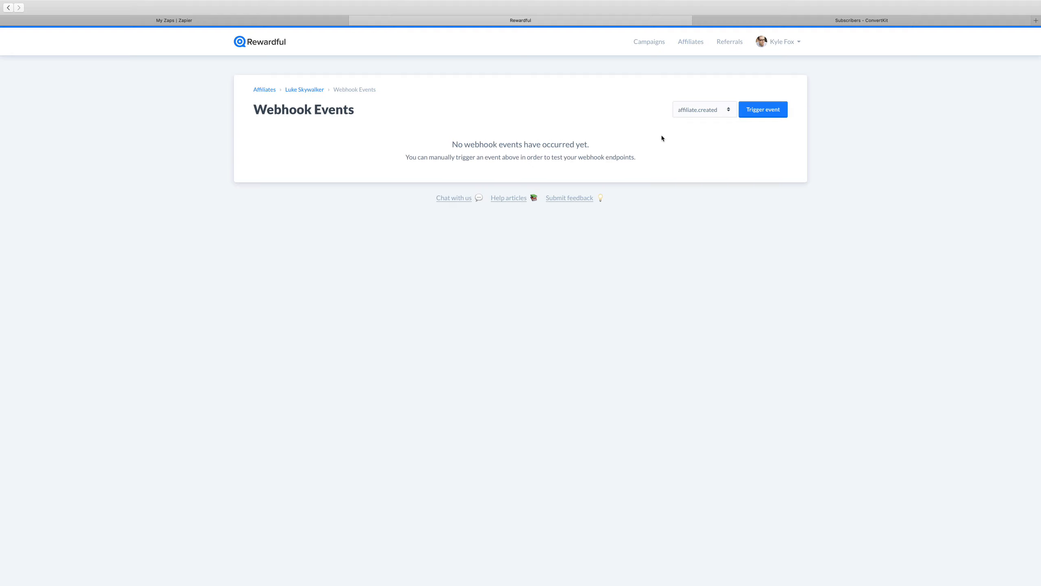
left_click(711, 115)
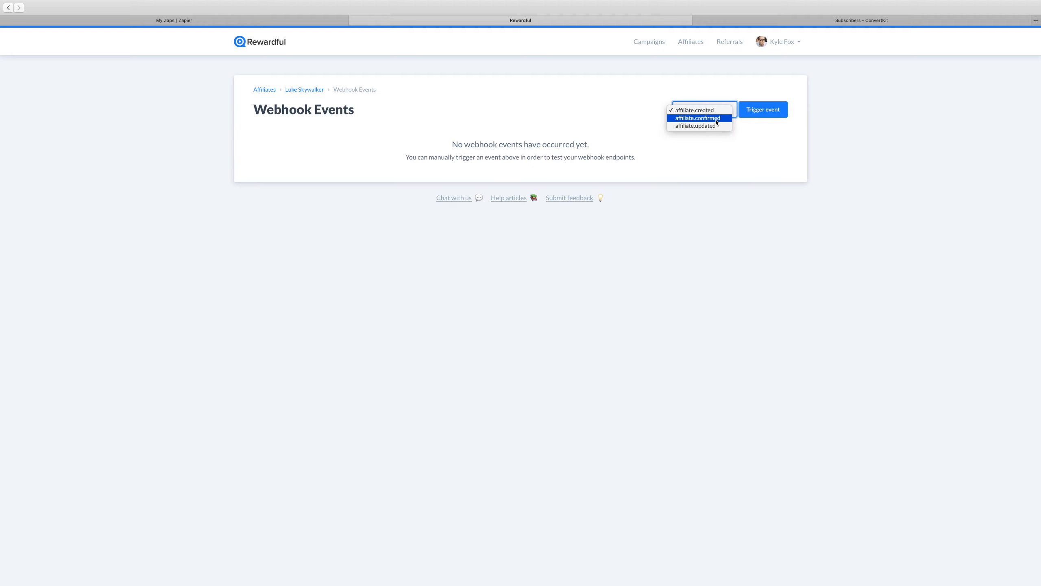
left_click(716, 119)
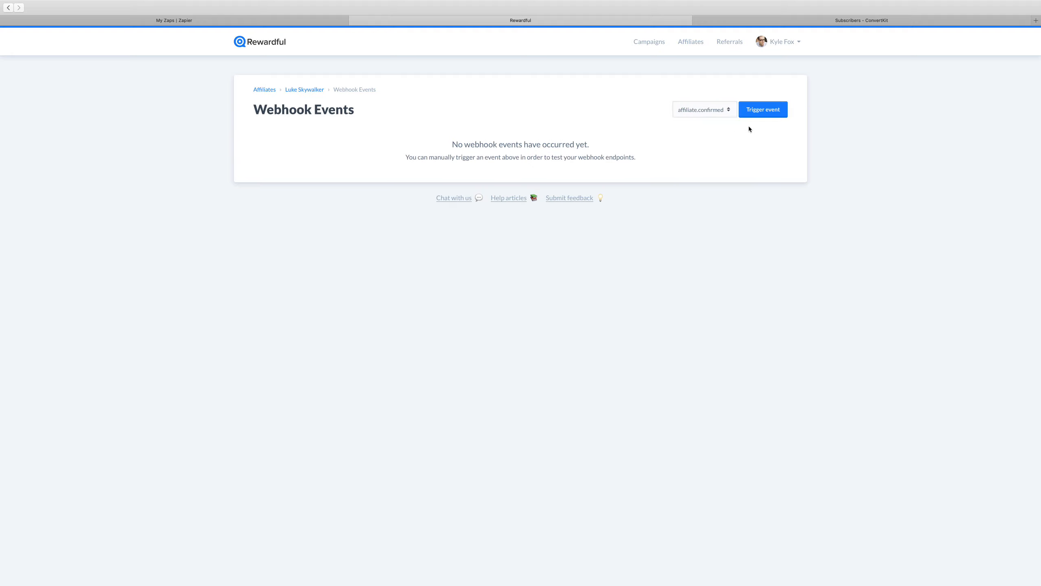
left_click(760, 110)
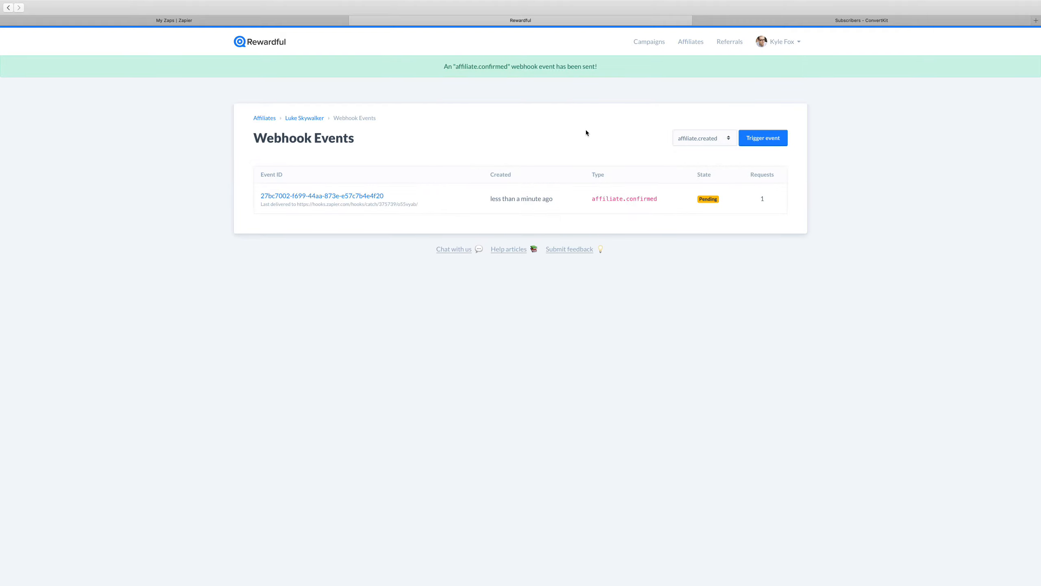
key("super+r")
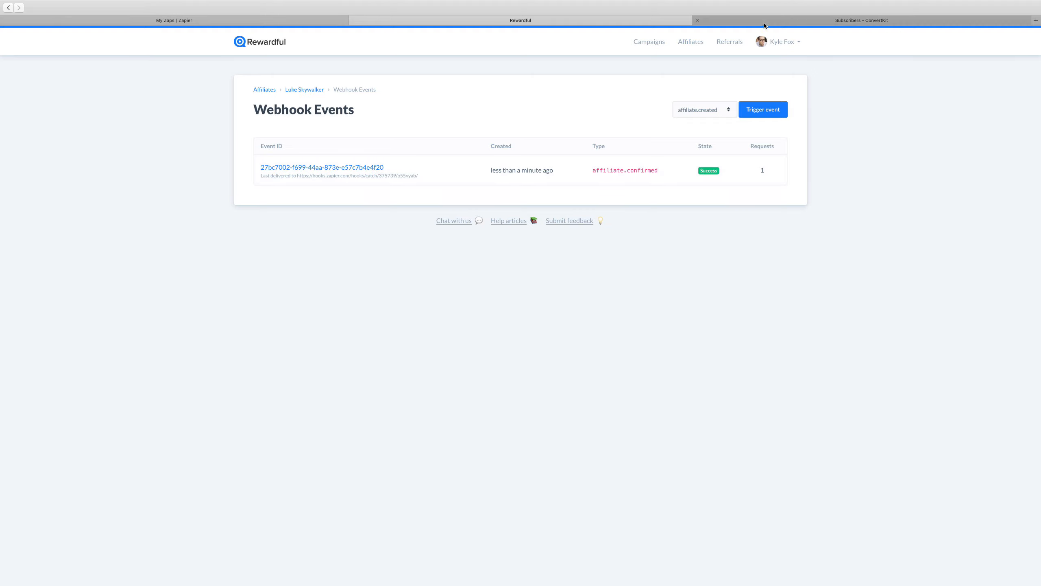
Refresh the ConvertKit subscribers page and compare its subscribers with Rewardful's affiliates list
left_click(800, 21)
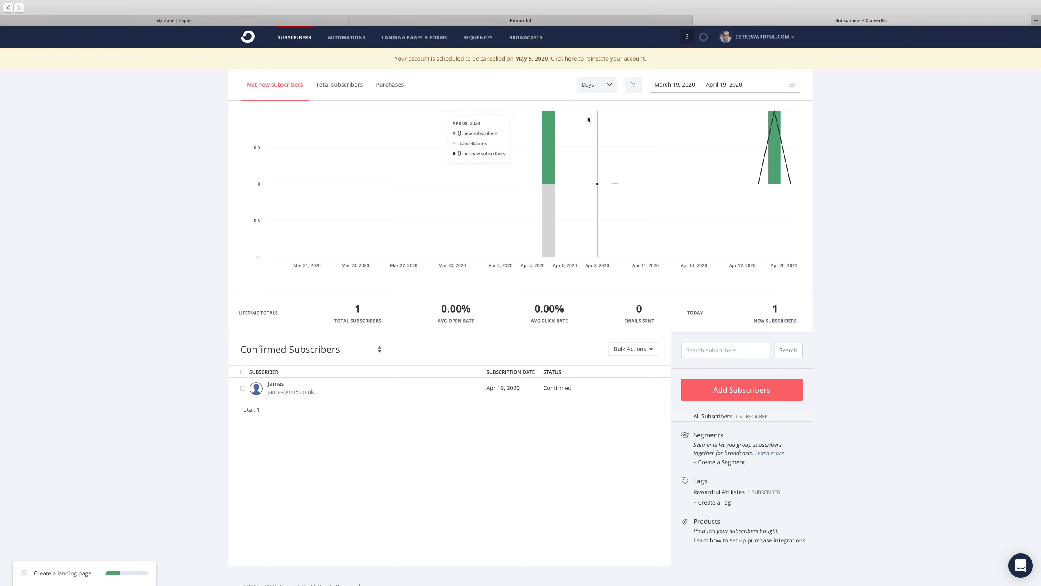
key("super+r")
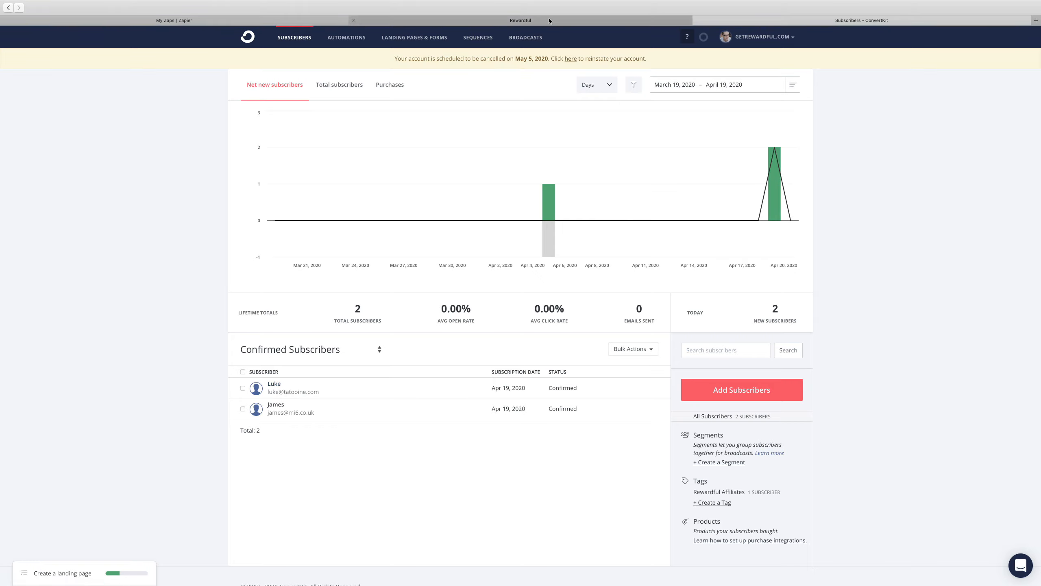
left_click(535, 22)
left_click(693, 42)
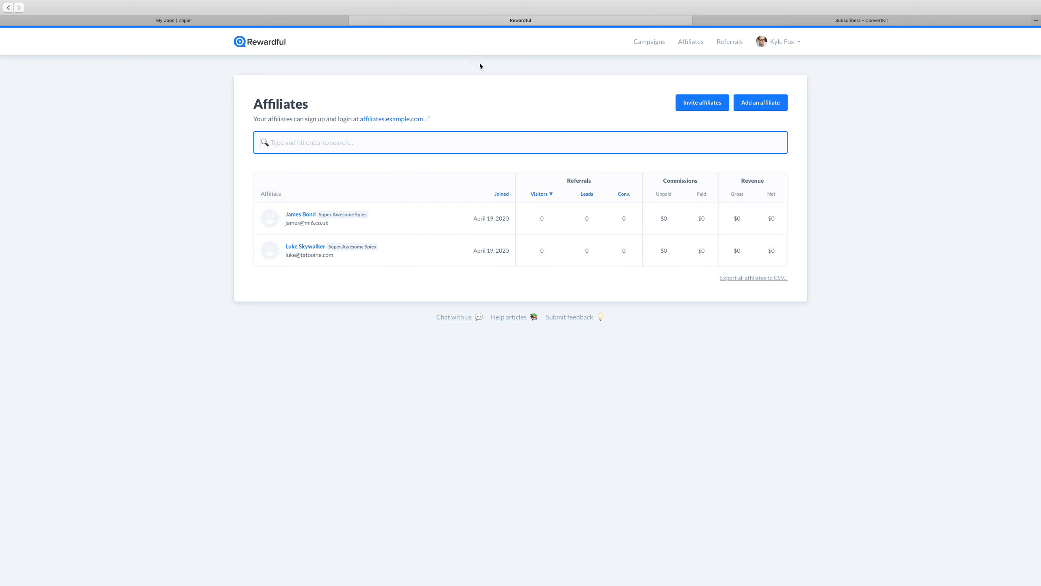
left_click(302, 21)
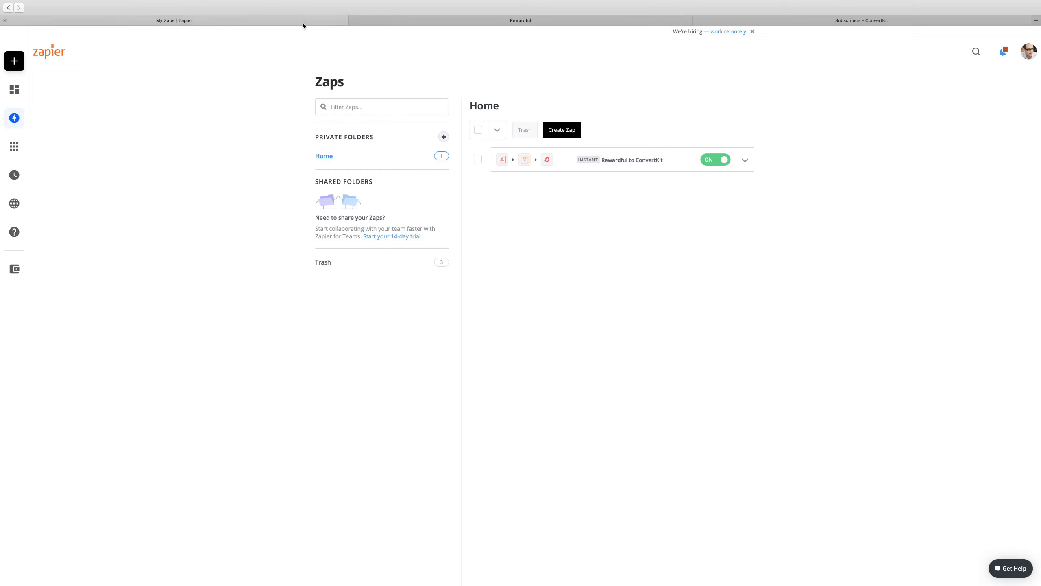
left_click(813, 20)
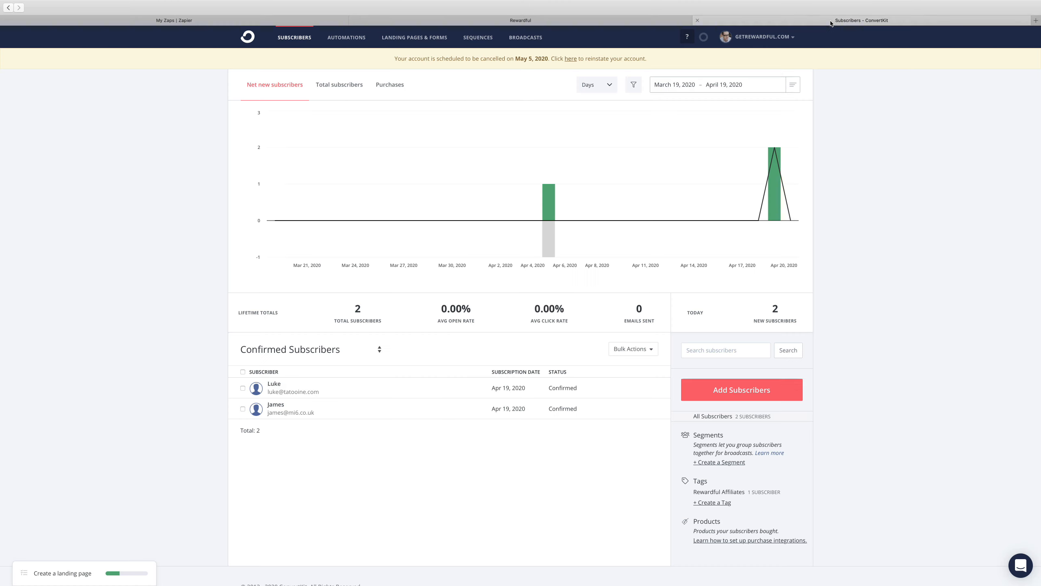
Switch to Zapier and examine the task history of the Rewardful to ConvertKit Zap
left_click(292, 20)
left_click(745, 161)
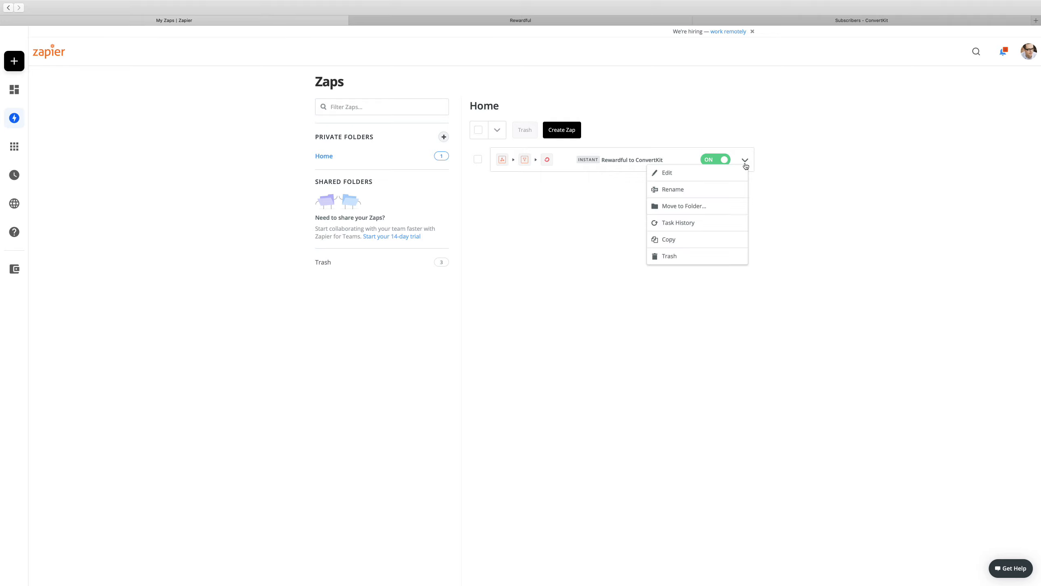
left_click(720, 224)
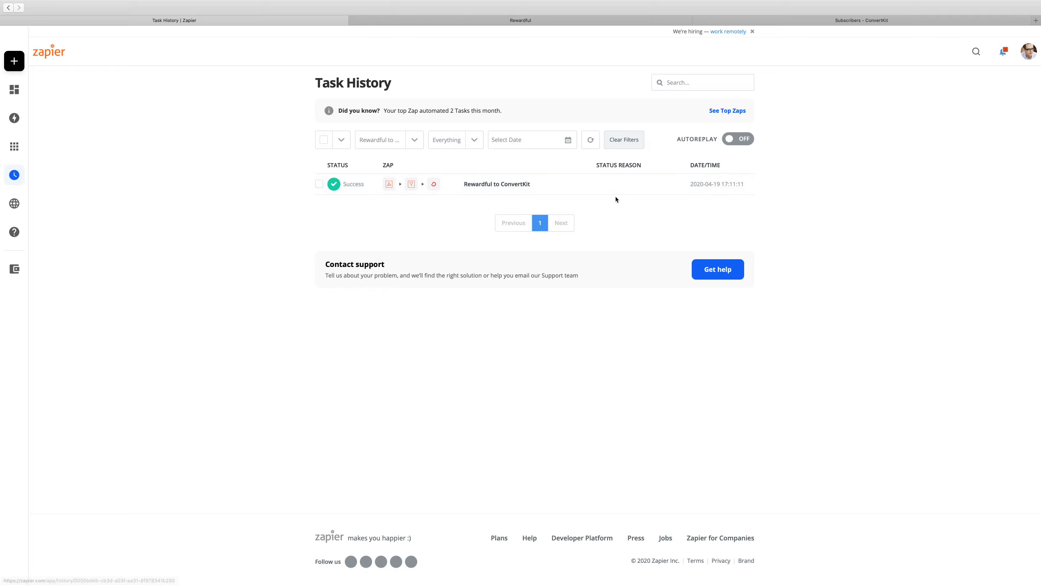
Switch to Rewardful and trigger an affiliate.updated webhook event for the second listed affiliate
left_click(600, 24)
left_click(310, 245)
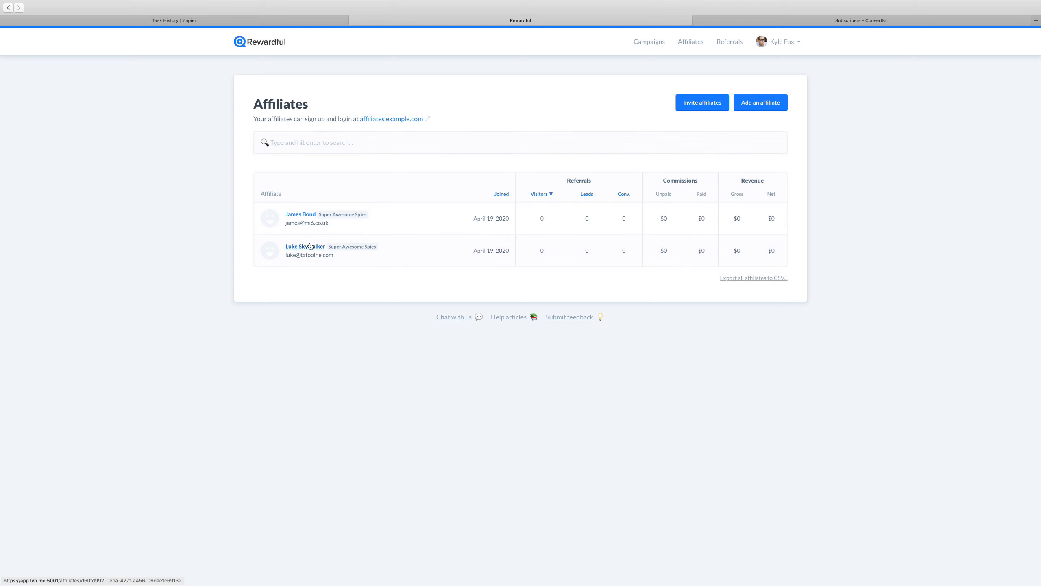
left_click(472, 142)
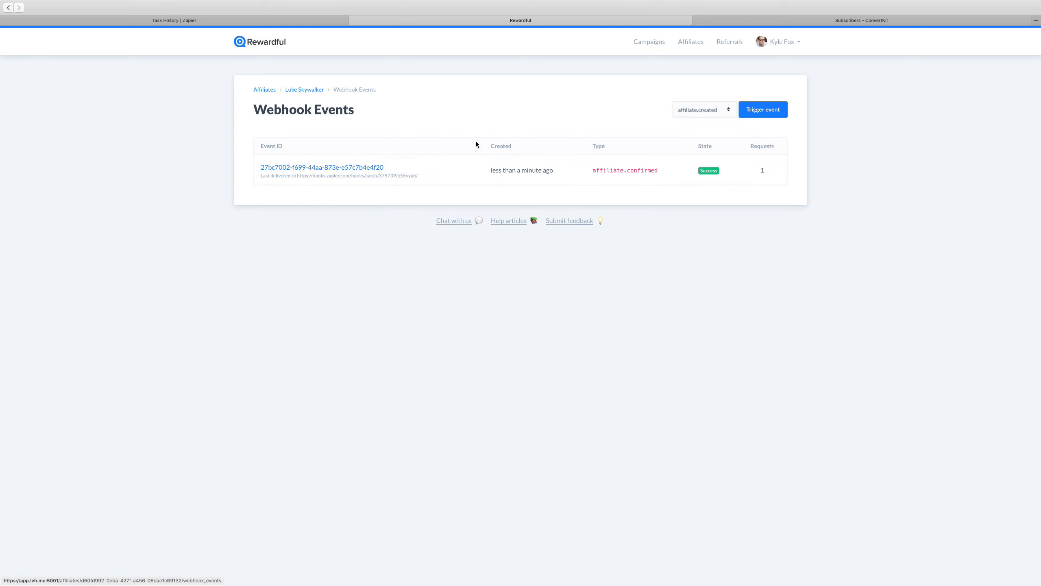
left_click(696, 112)
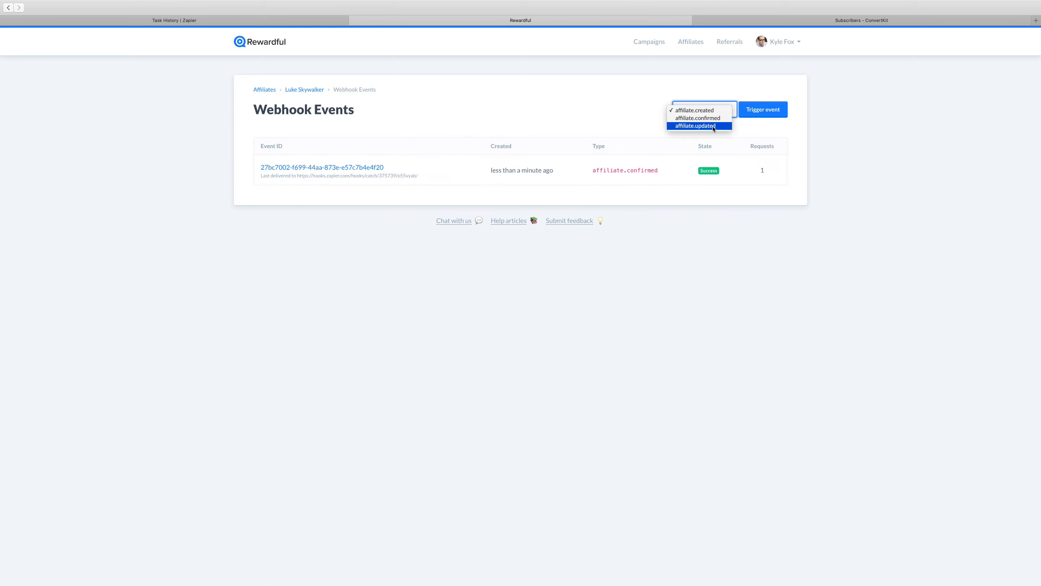
left_click(708, 126)
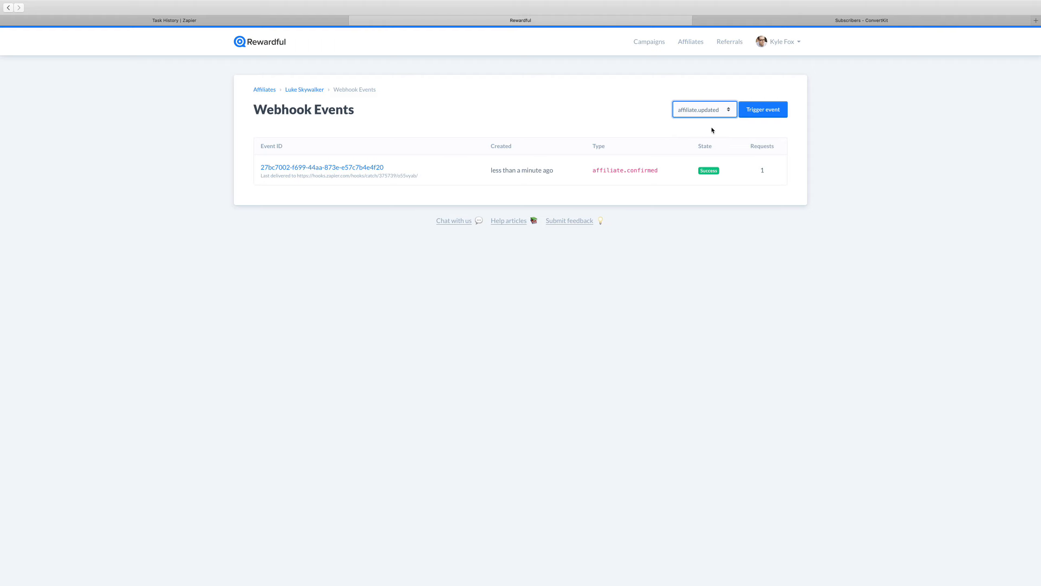
left_click(769, 115)
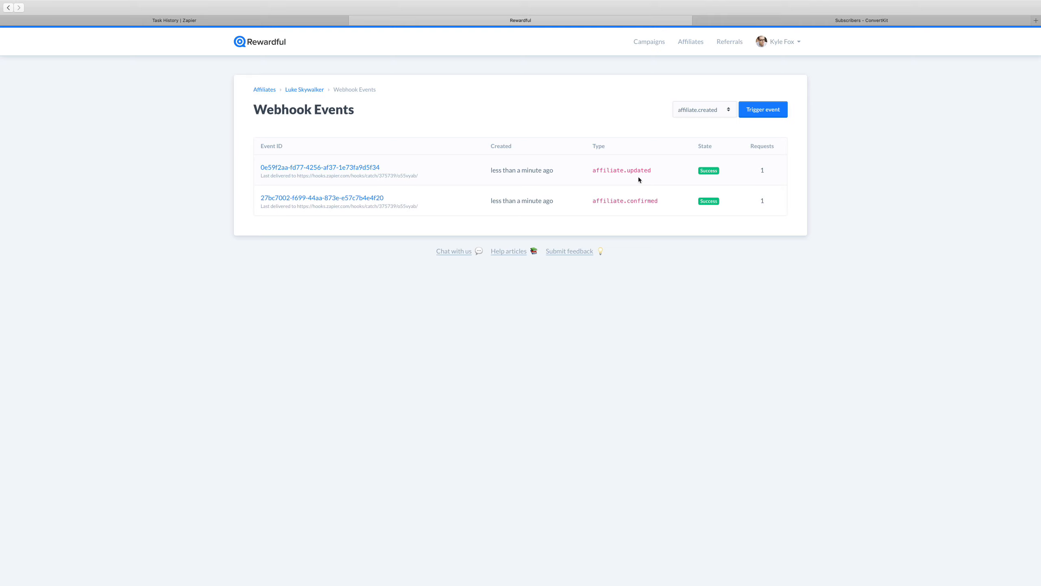
Switch to Zapier and reload the task history to check how the Zap handled the affiliate.updated event
left_click(288, 20)
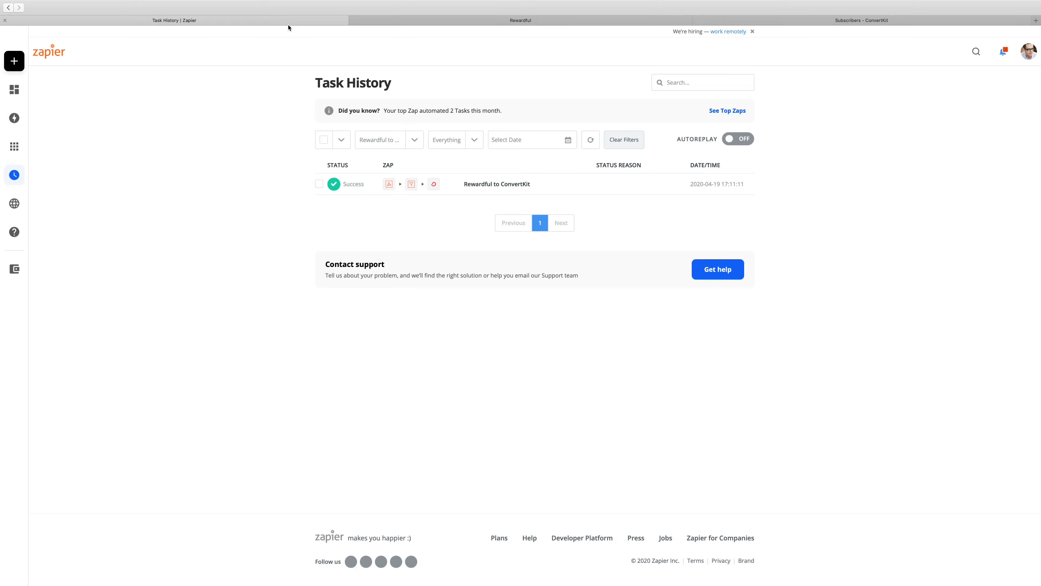
key("super+r")
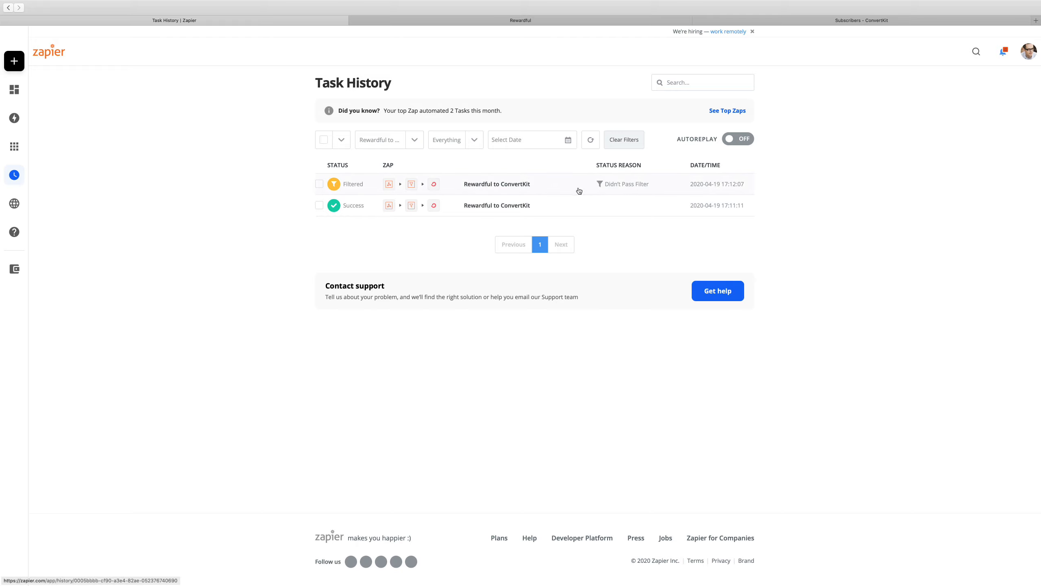
Look at the ConvertKit subscribers page, and return to the affiliates list in Rewardful
left_click(617, 22)
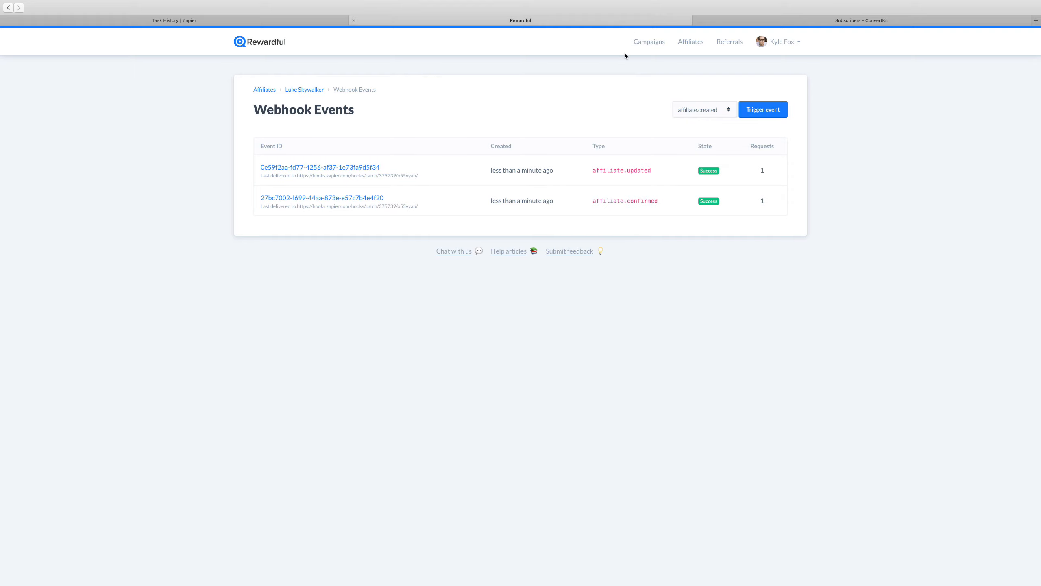
left_click(814, 21)
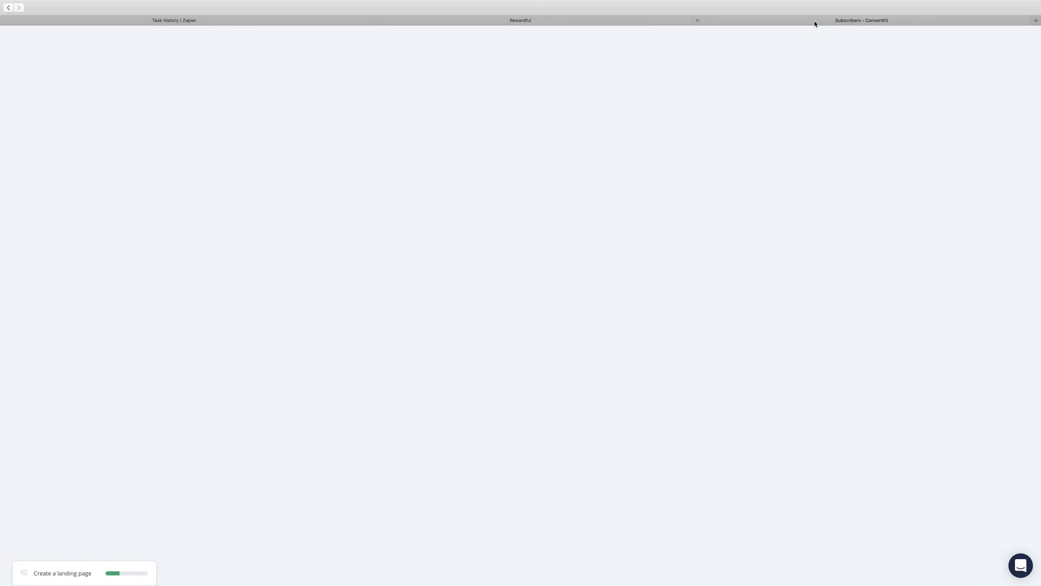
left_click(661, 23)
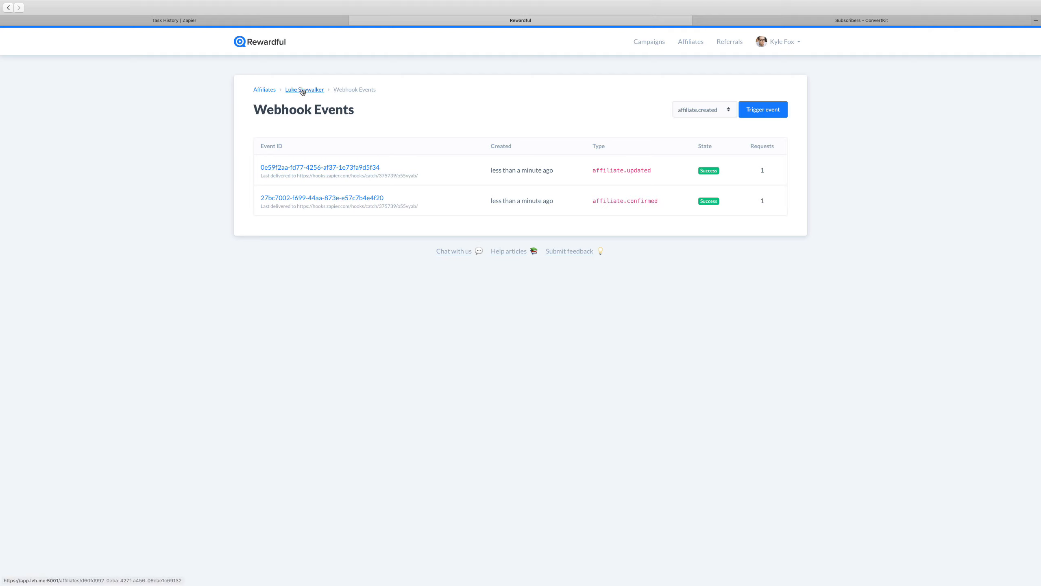
left_click(265, 90)
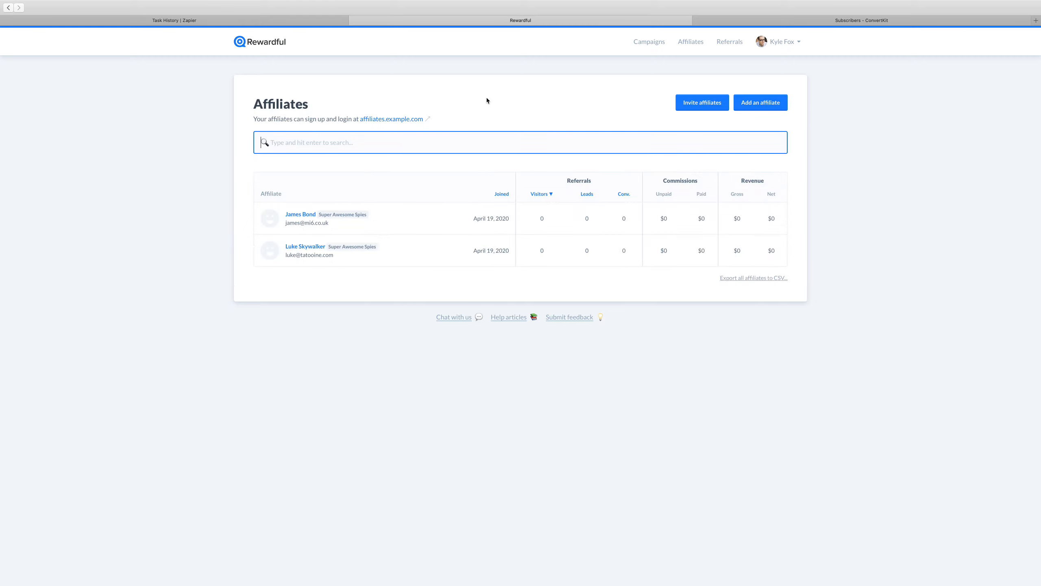